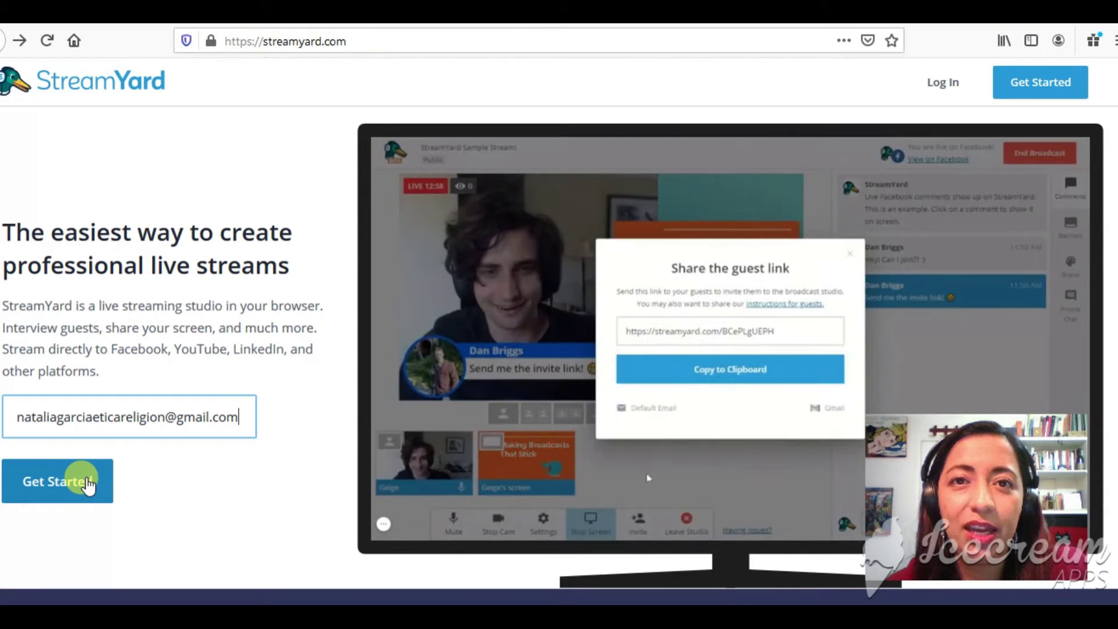
Request a StreamYard login code by e-mail, read it in Gmail, and return to the code page.
{"action": "left_click", "coordinate": [84, 482]}
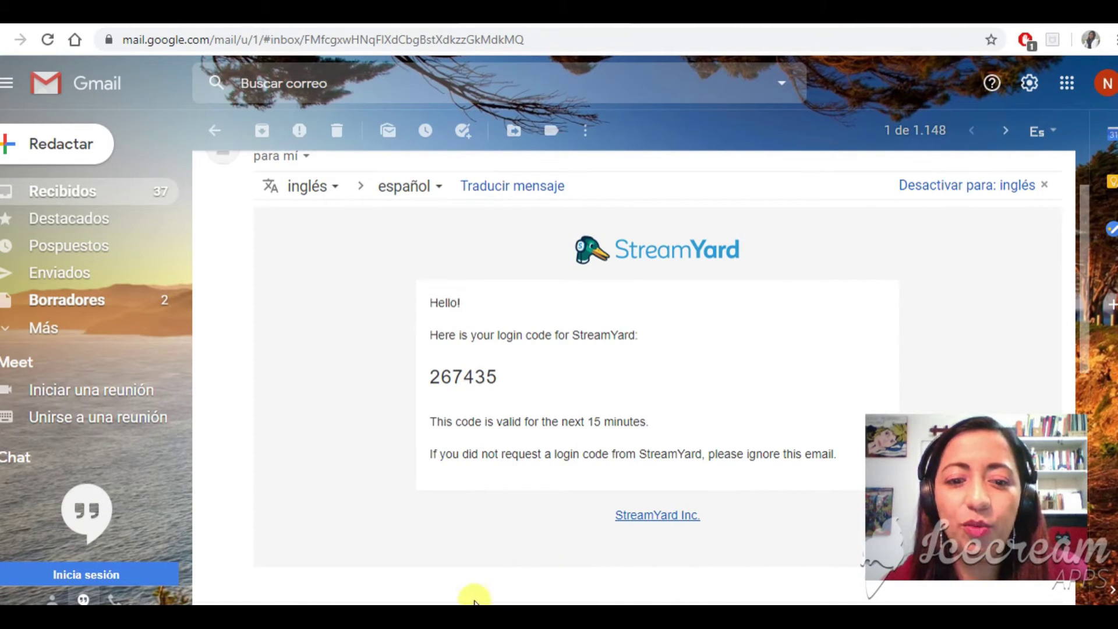
{"action": "left_click", "coordinate": [371, 553]}
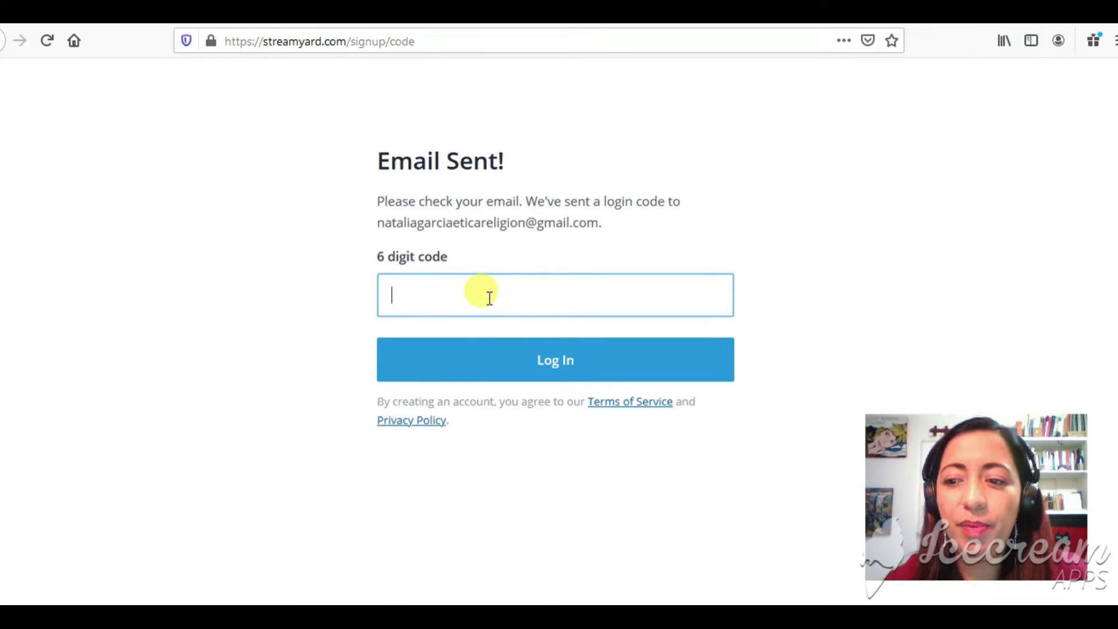
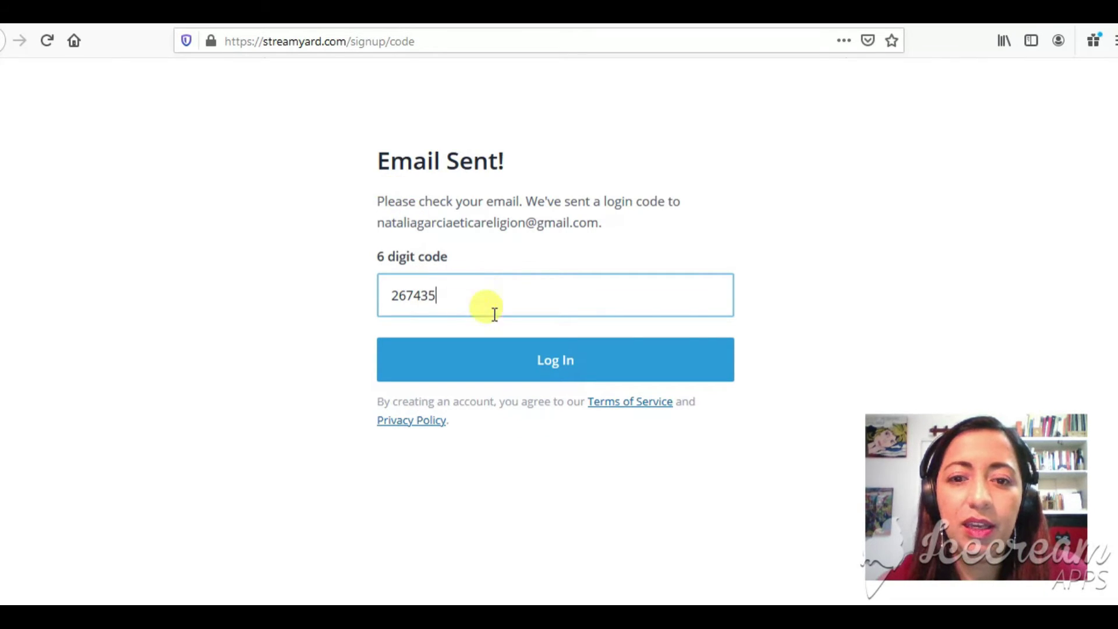
Sign in with the emailed 6-digit code, pass the welcome screen, and choose YouTube Channel as destination.
{"action": "left_click", "coordinate": [537, 362]}
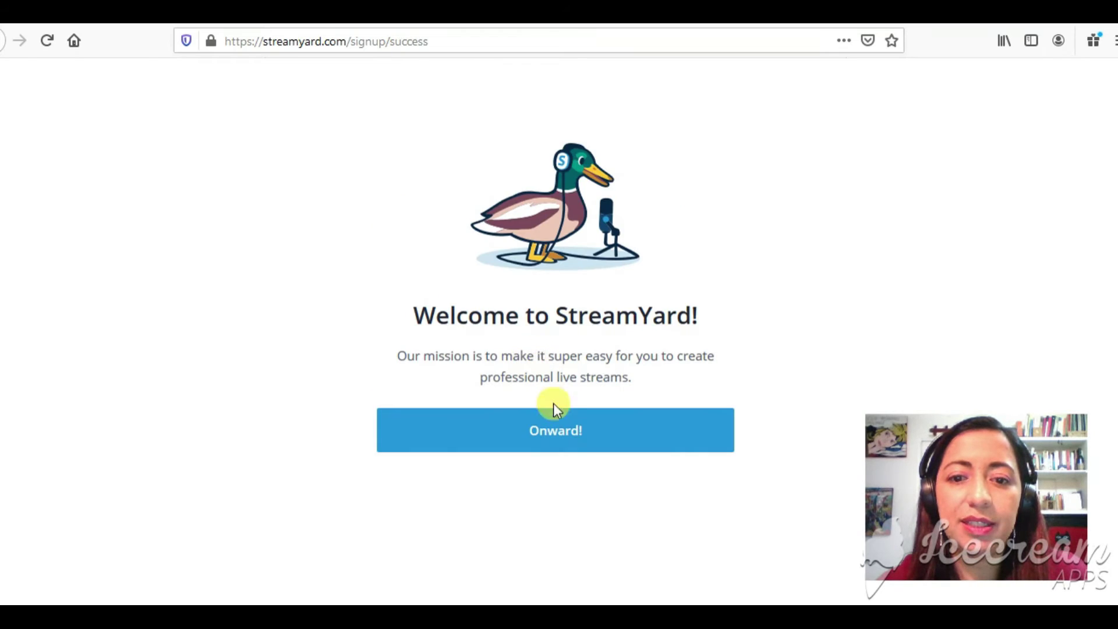
{"action": "left_click", "coordinate": [566, 431]}
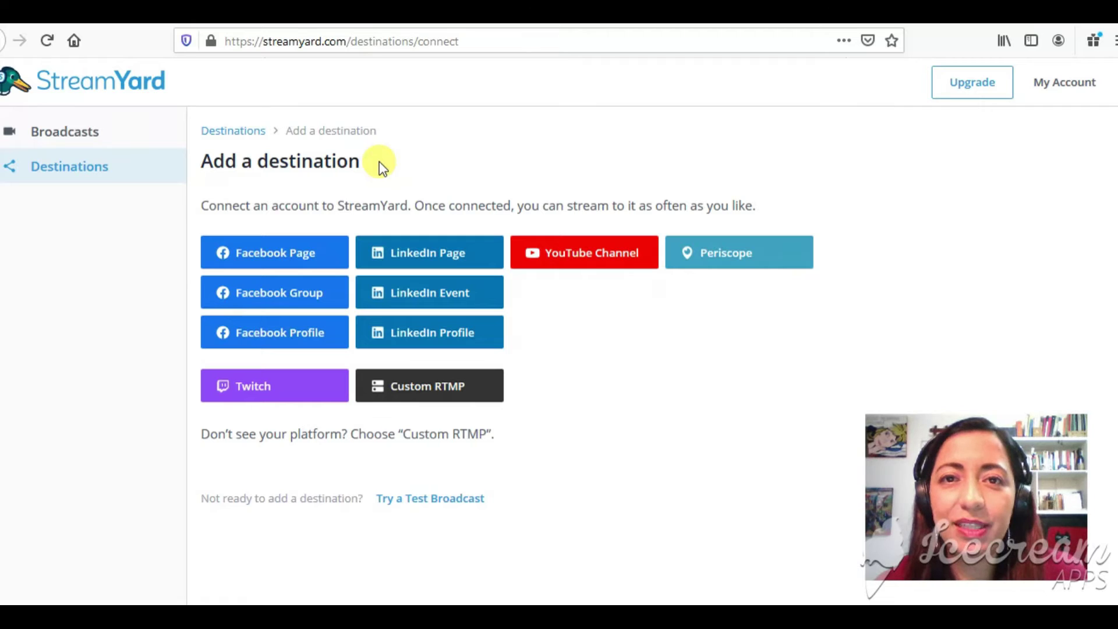
{"action": "left_click", "coordinate": [563, 258]}
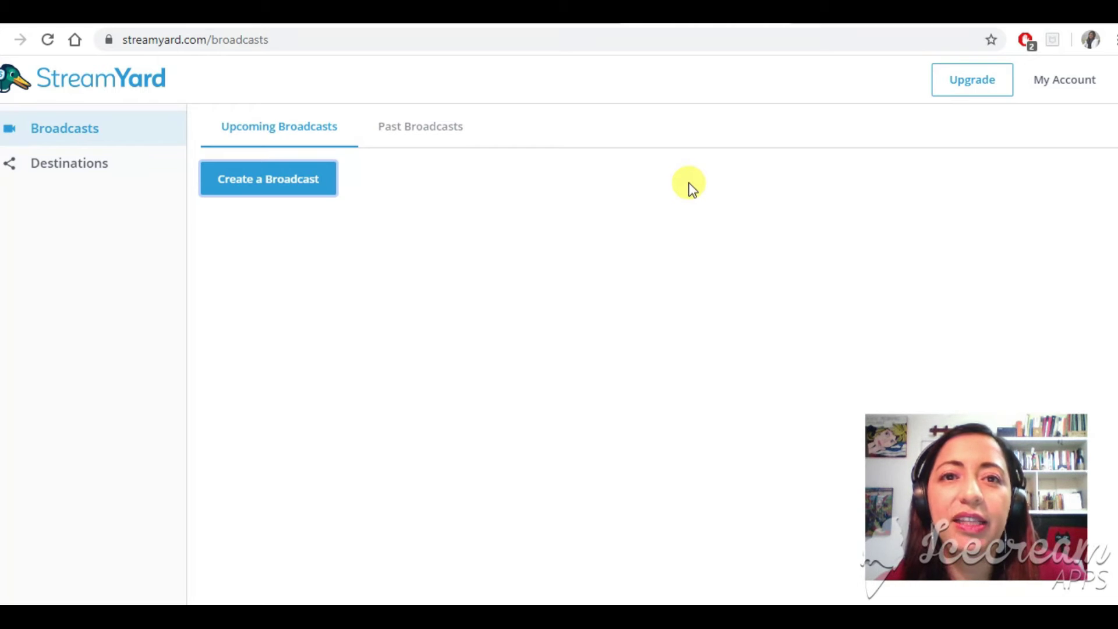
Start a new broadcast on the YouTube channel titled 'VERSION DE PRUEBA'.
{"action": "left_click", "coordinate": [282, 185]}
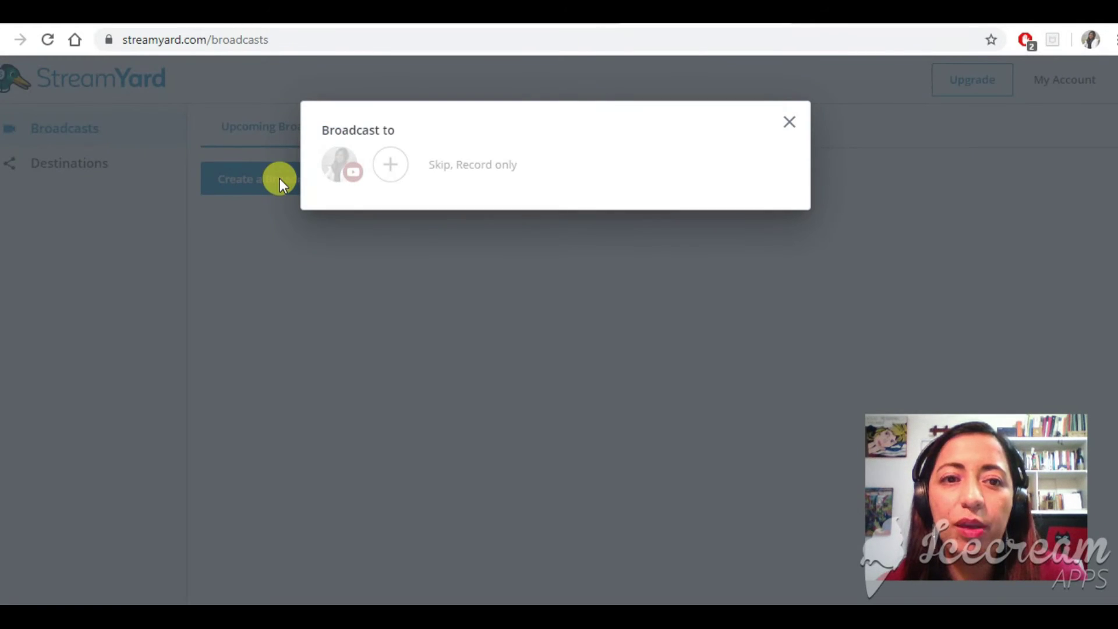
{"action": "left_click", "coordinate": [332, 175]}
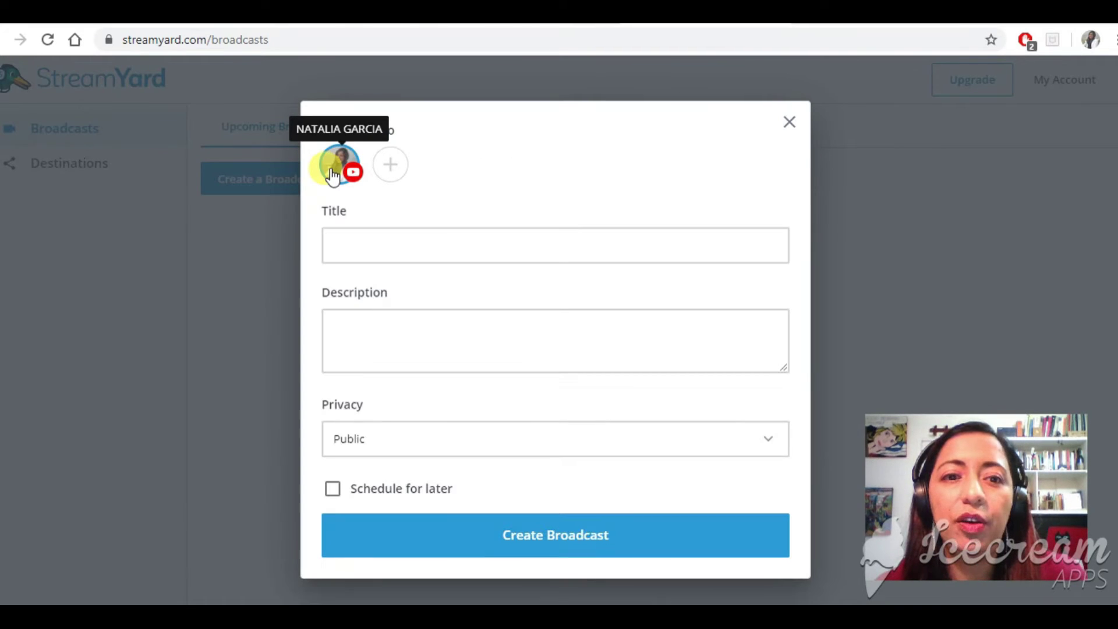
{"action": "left_click", "coordinate": [359, 242]}
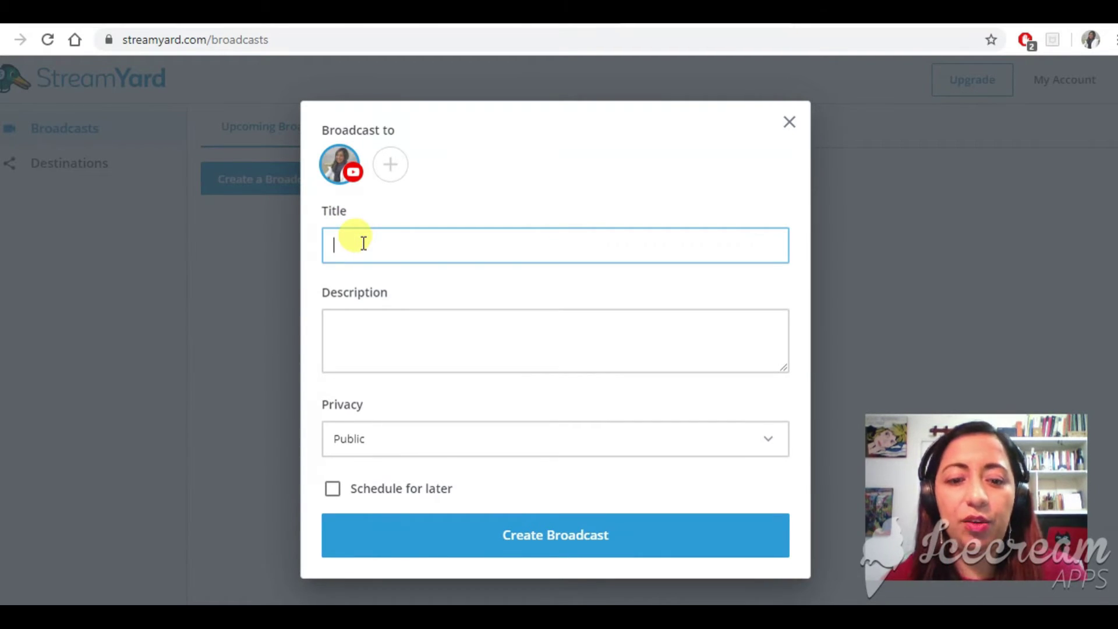
{"action": "type", "text": "V"}
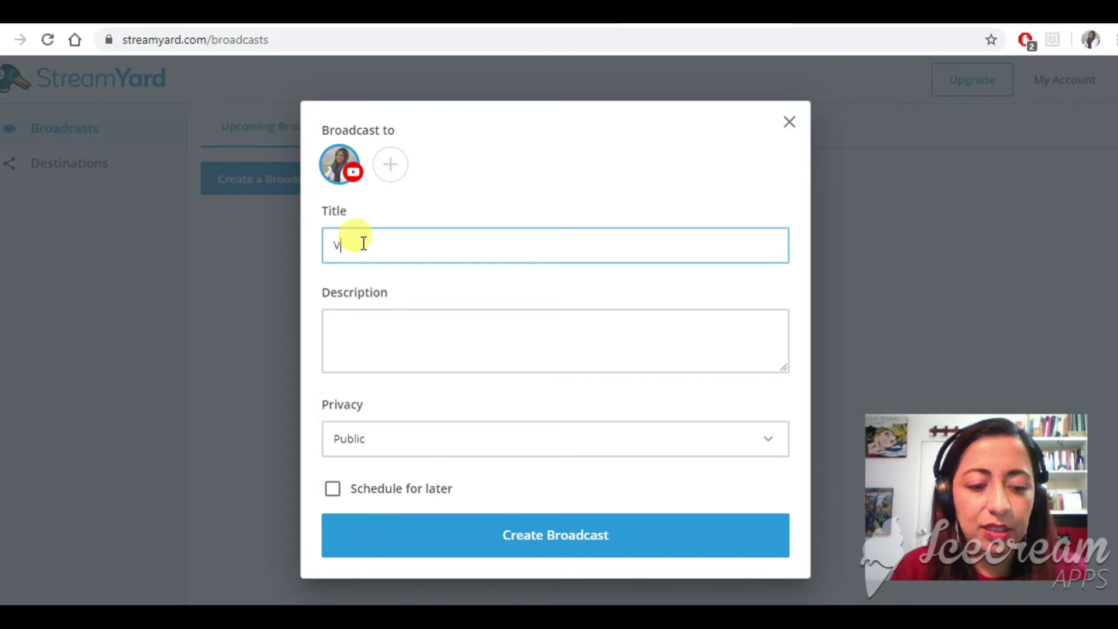
{"action": "type", "text": "ERSION DE"}
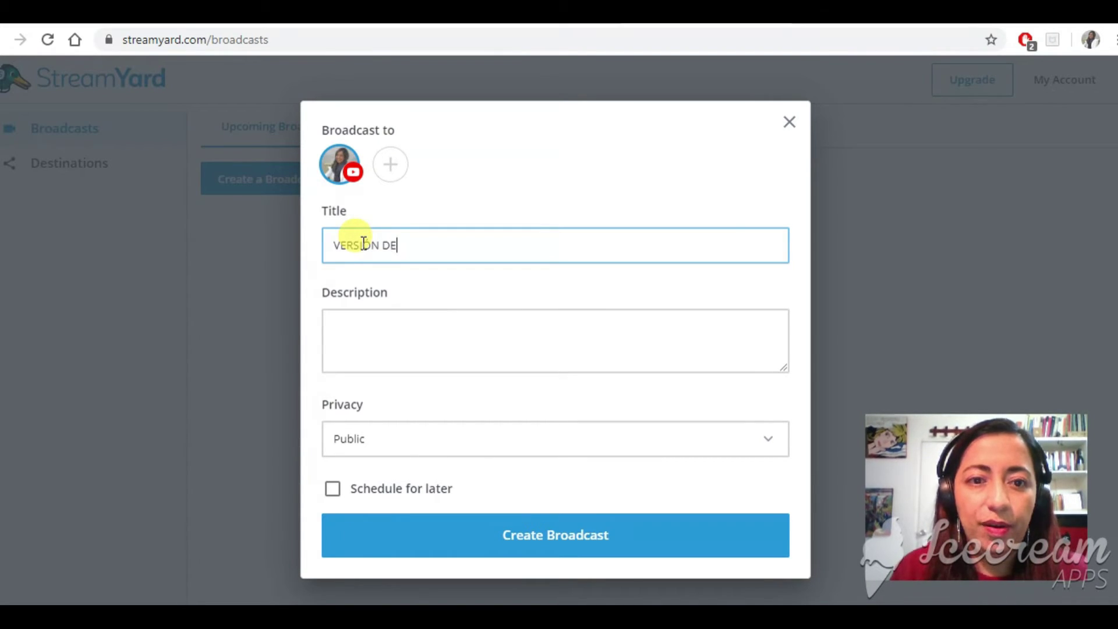
{"action": "type", "text": " PRUEBA"}
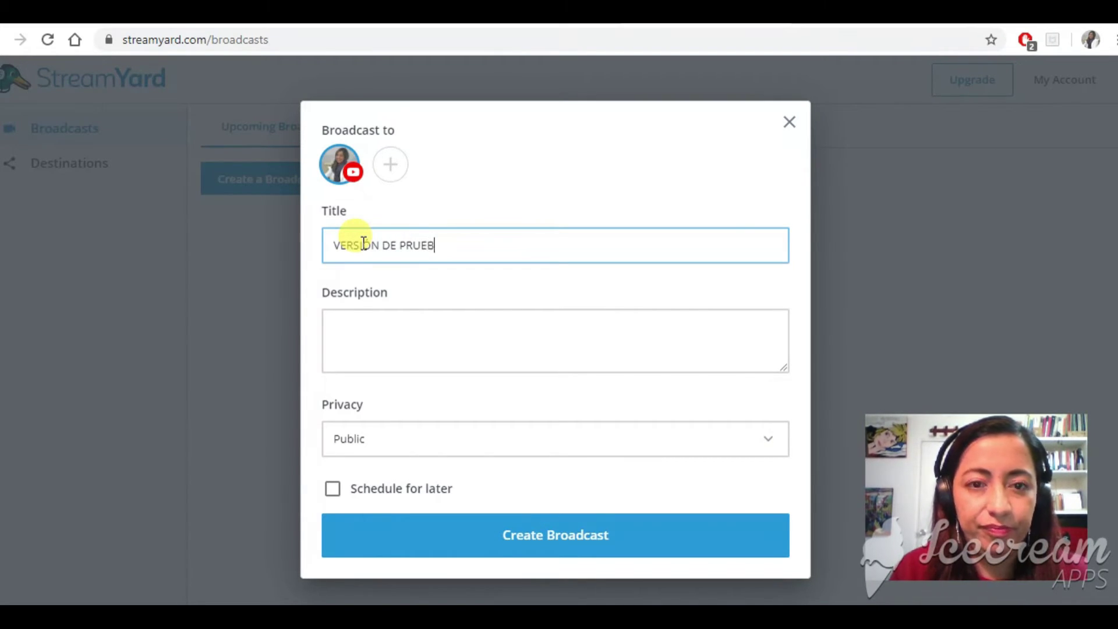
Set the broadcast's privacy to Private and enable Schedule for later.
{"action": "left_click", "coordinate": [420, 332]}
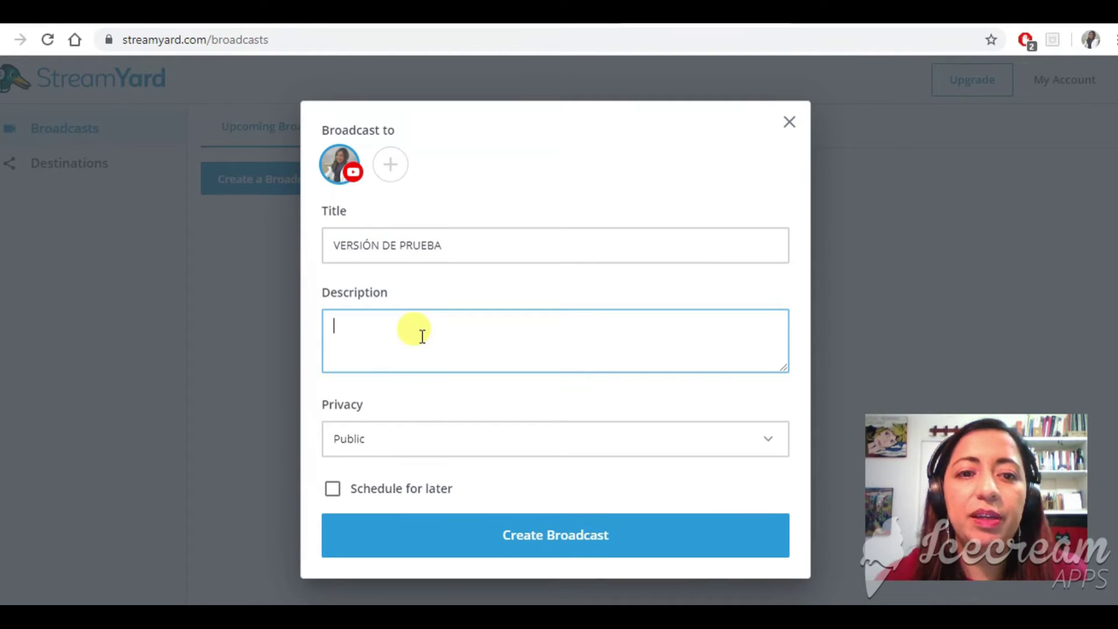
{"action": "left_click", "coordinate": [627, 438]}
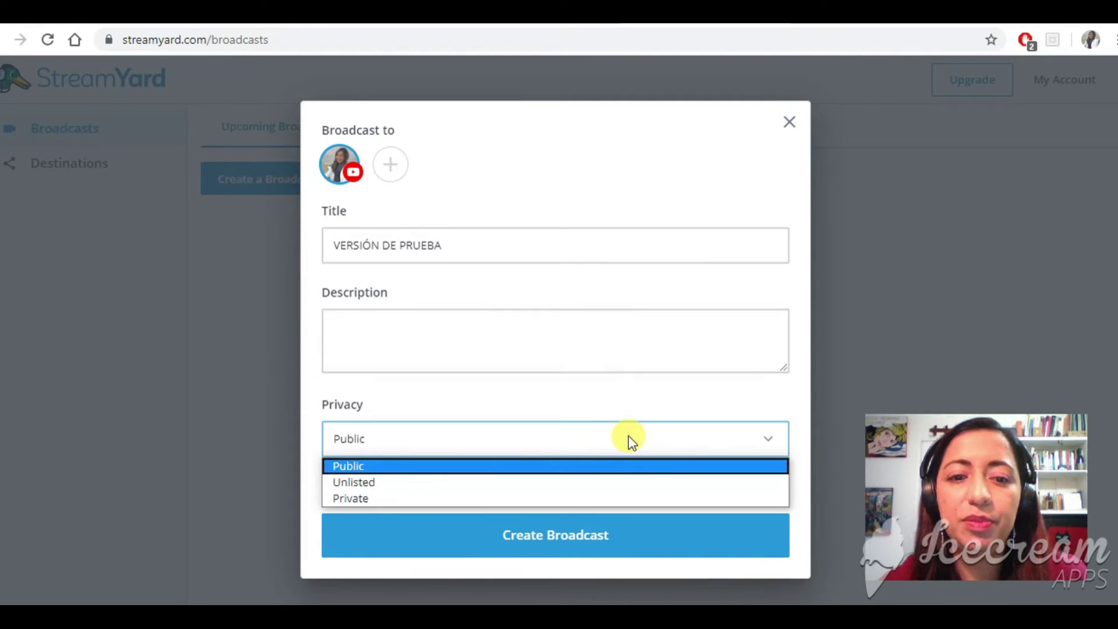
{"action": "left_click", "coordinate": [487, 498]}
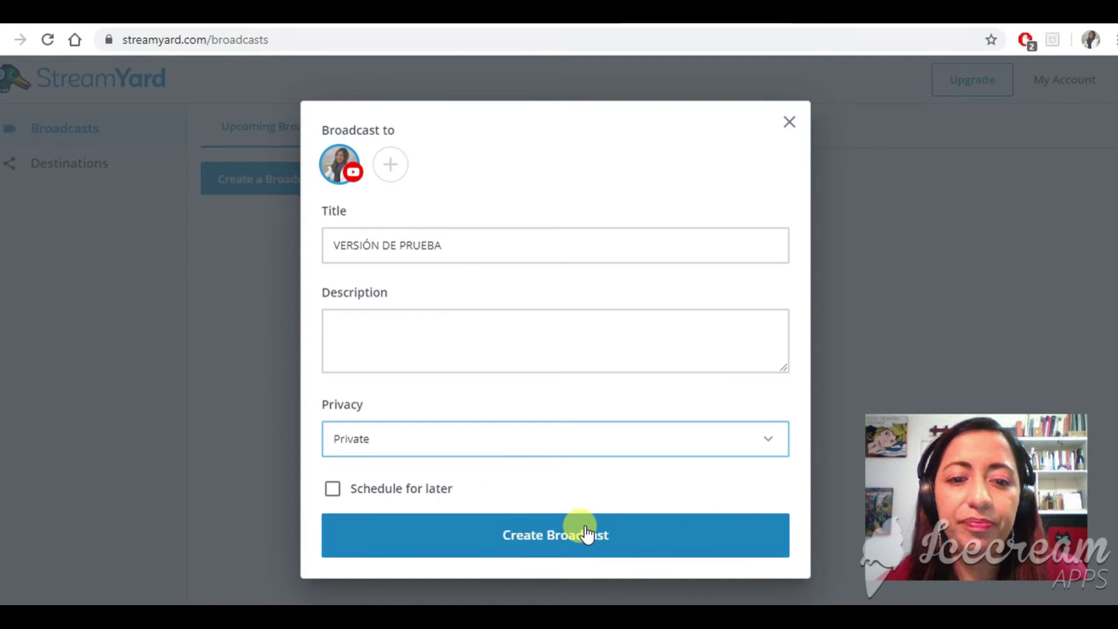
{"action": "left_click", "coordinate": [334, 490]}
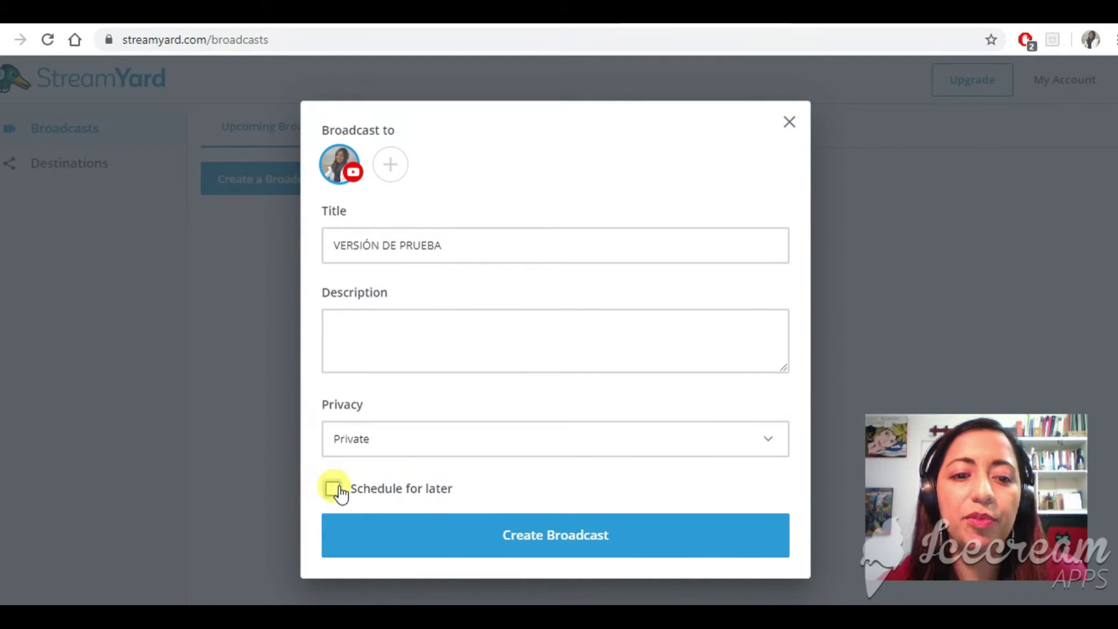
{"action": "scroll", "coordinate": [432, 527], "scroll_direction": "down", "scroll_amount": 2}
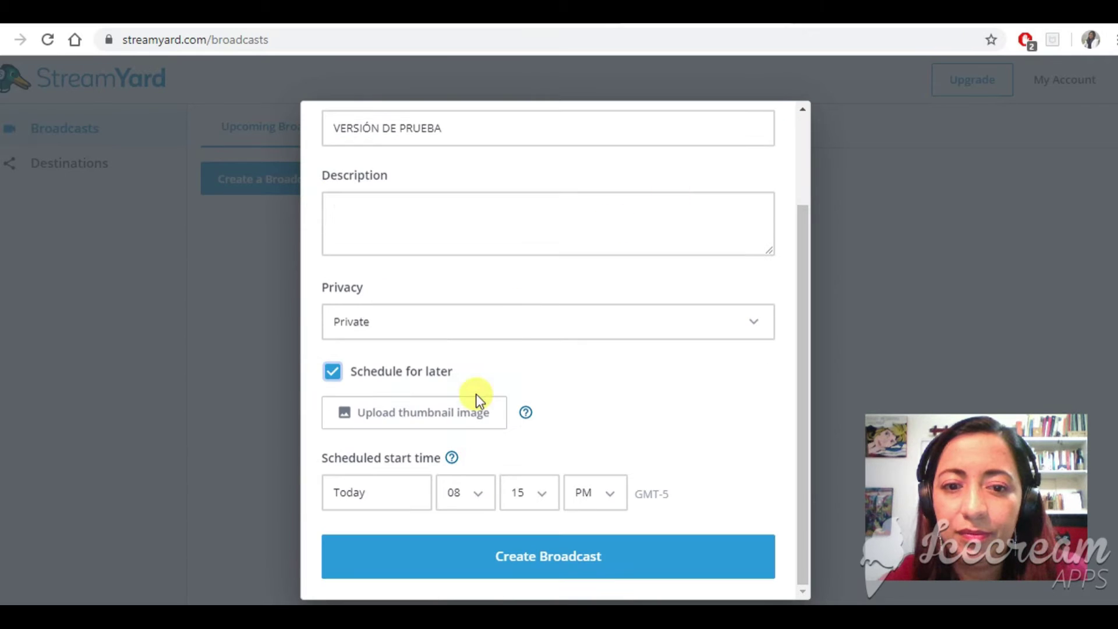
Upload the PRUEBA STREAMING image from Escritorio as the thumbnail and apply it.
{"action": "left_click", "coordinate": [453, 415]}
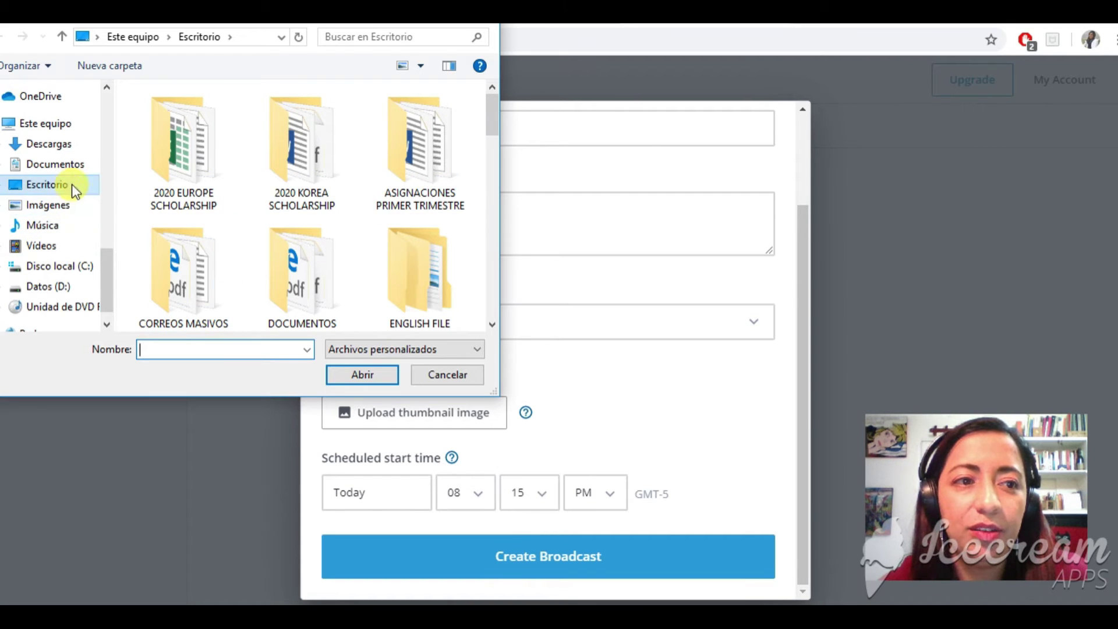
{"action": "scroll", "coordinate": [348, 223], "scroll_direction": "down", "scroll_amount": 10}
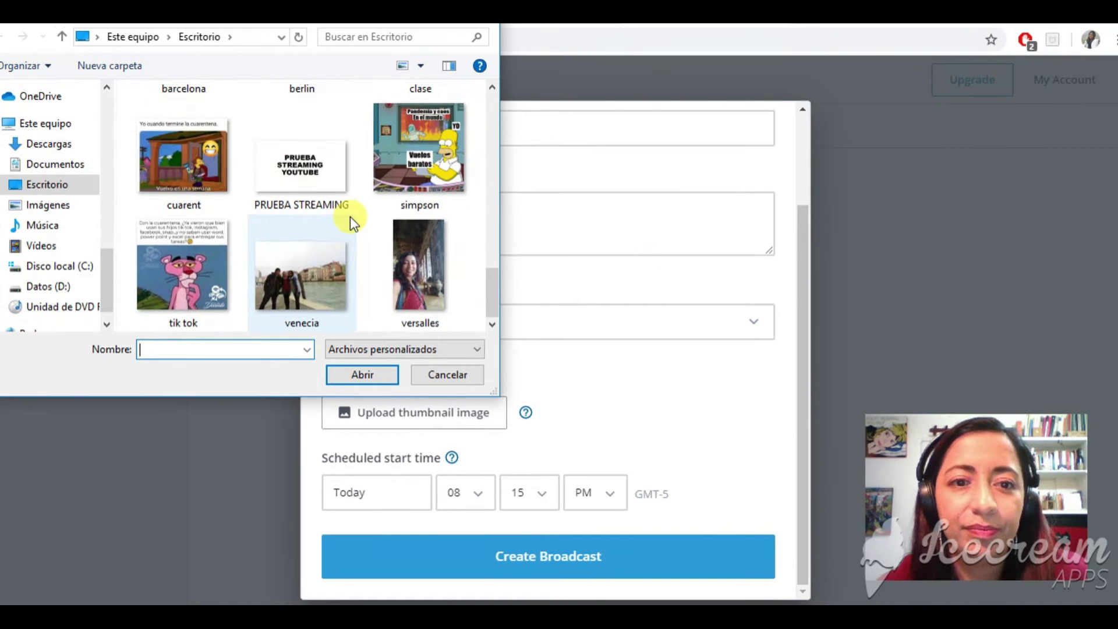
{"action": "left_click", "coordinate": [272, 163]}
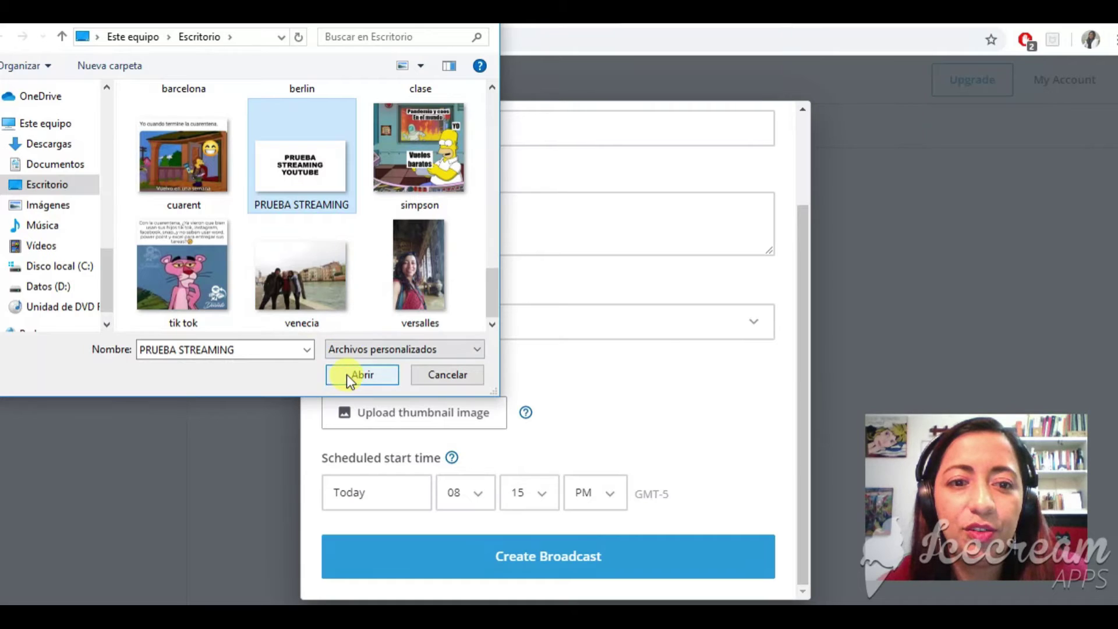
{"action": "left_click", "coordinate": [348, 374]}
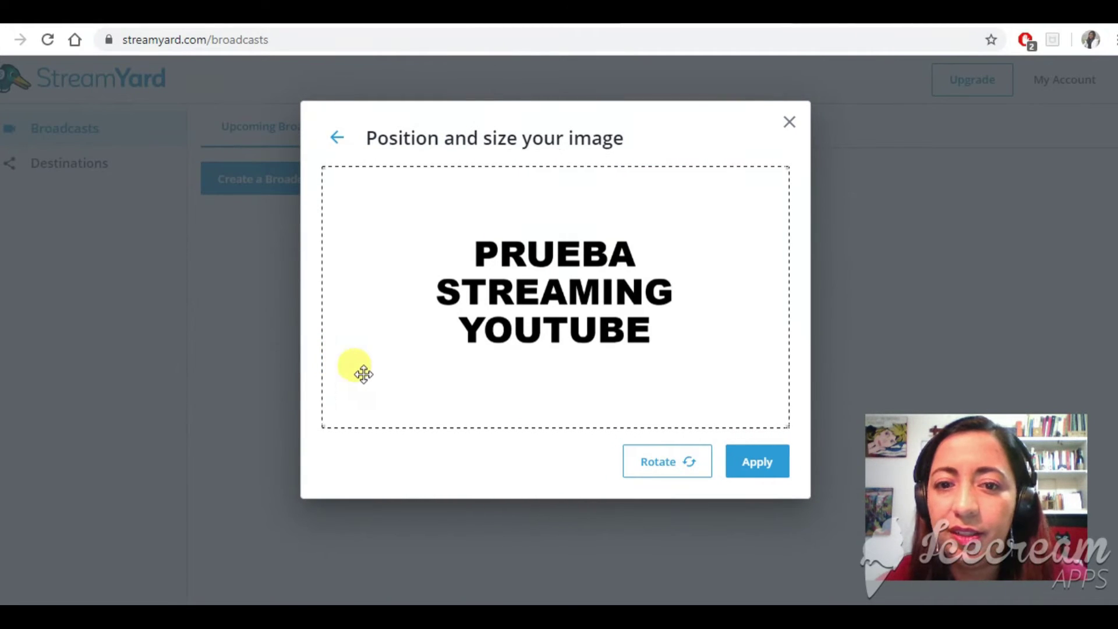
{"action": "left_click", "coordinate": [756, 471]}
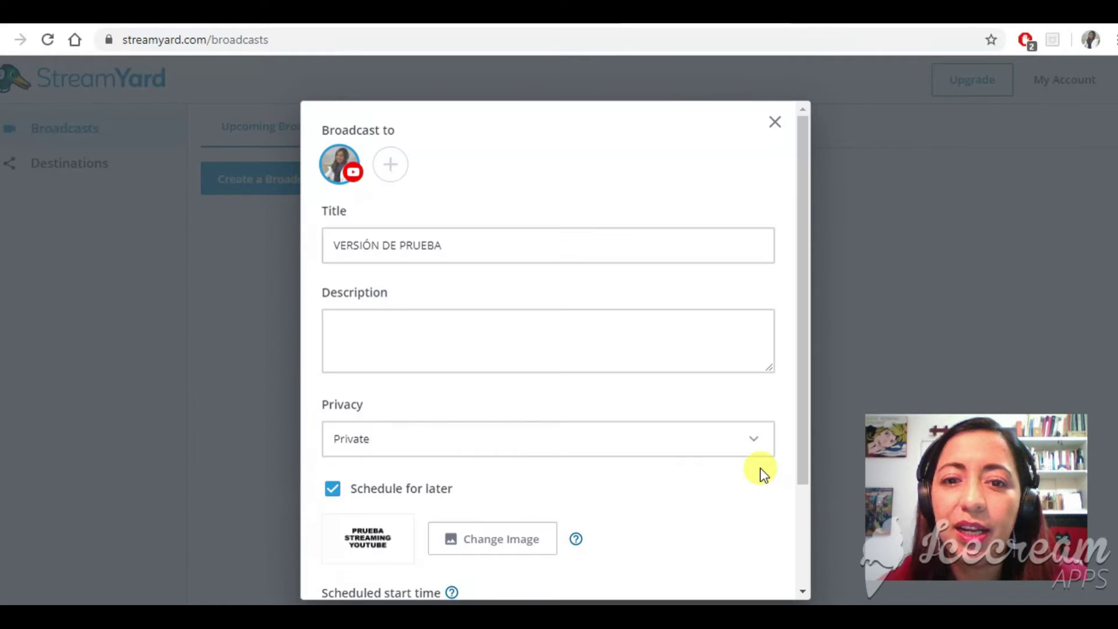
Schedule the start for June 15, 2020 at 08:15 AM and create the broadcast.
{"action": "scroll", "coordinate": [635, 451], "scroll_direction": "down", "scroll_amount": 3}
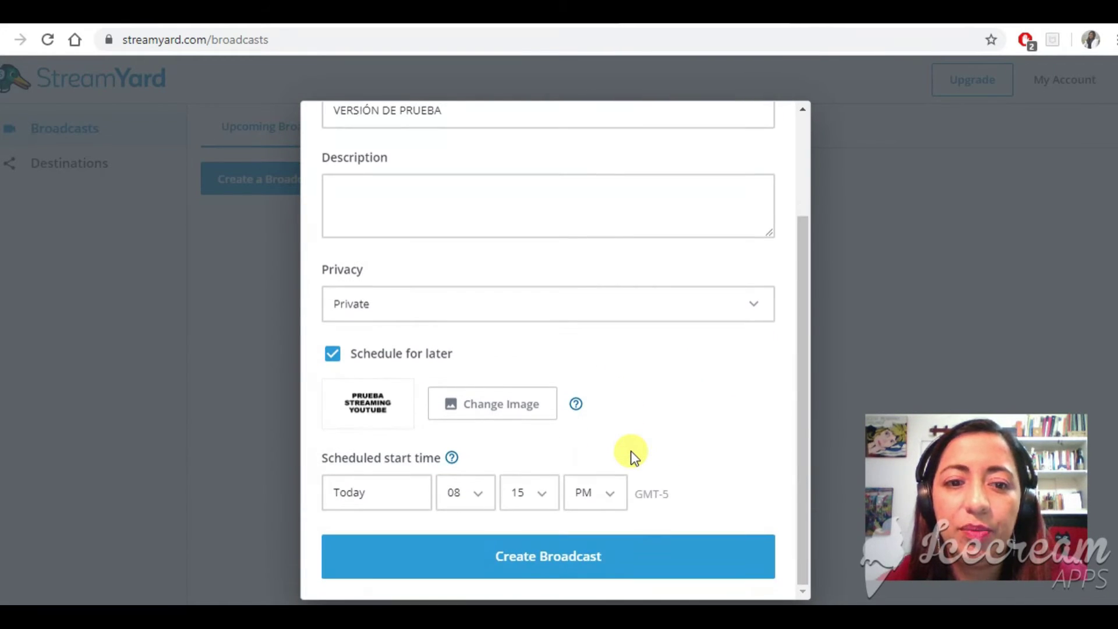
{"action": "left_click", "coordinate": [400, 480]}
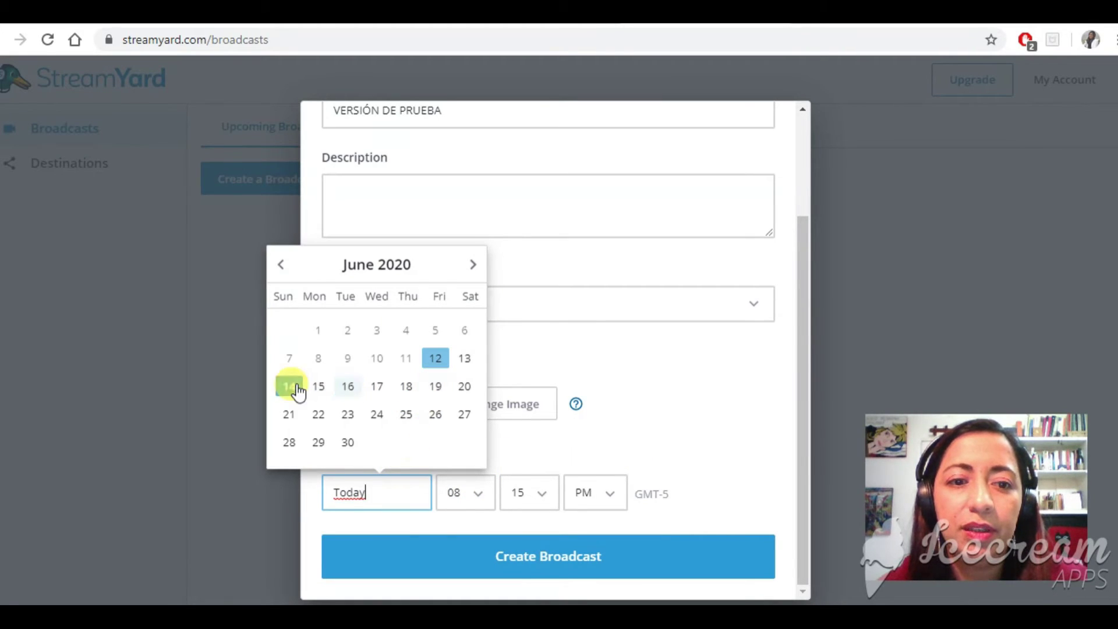
{"action": "left_click", "coordinate": [318, 387]}
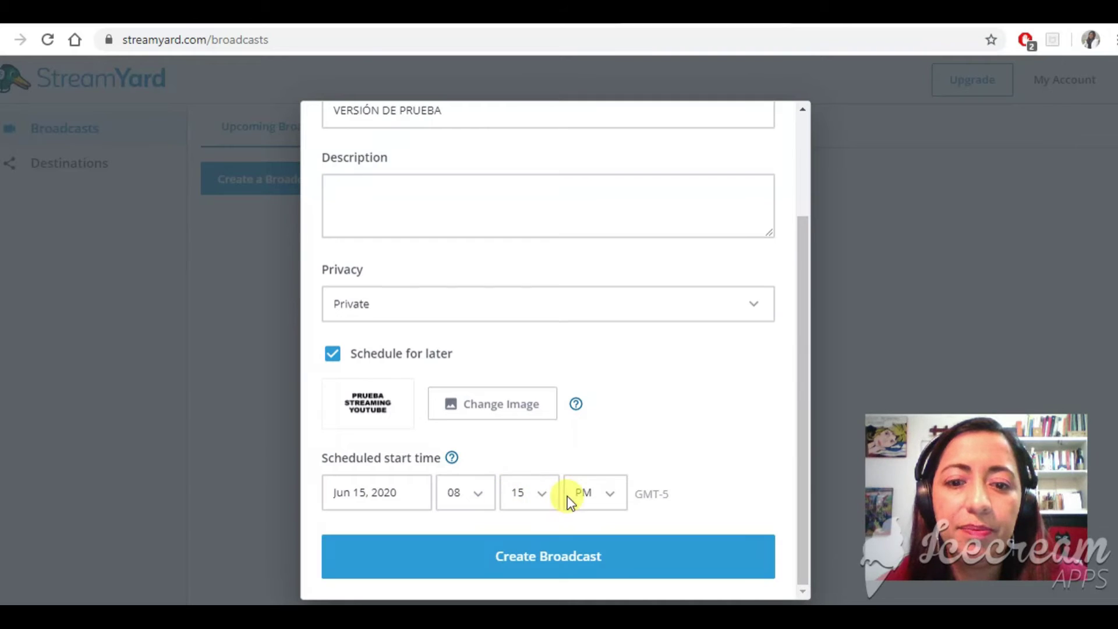
{"action": "left_click", "coordinate": [608, 492]}
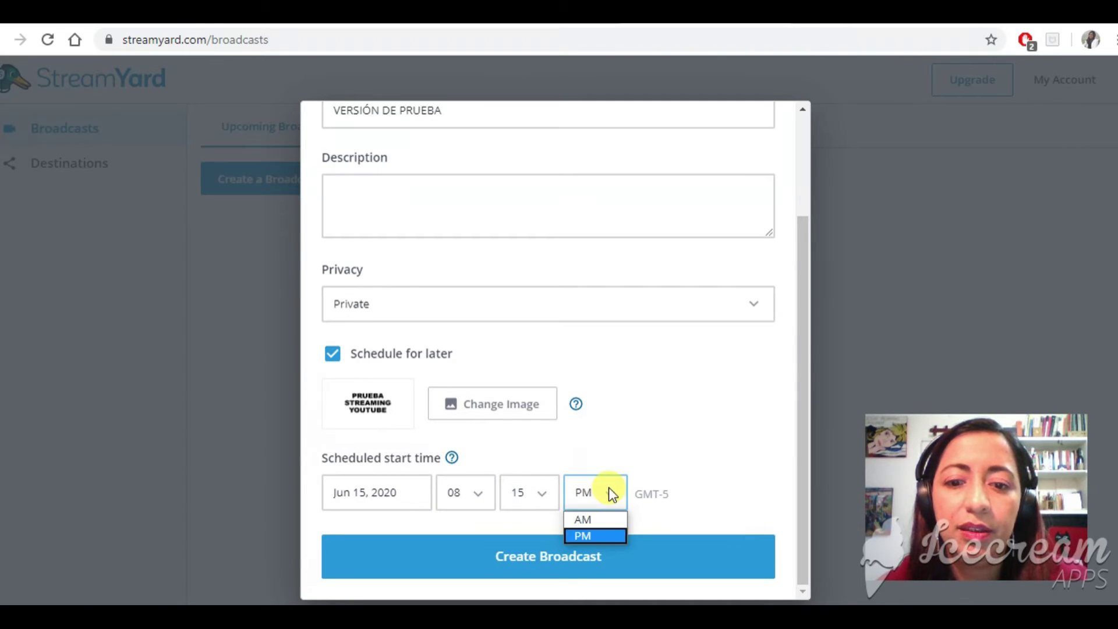
{"action": "left_click", "coordinate": [596, 523]}
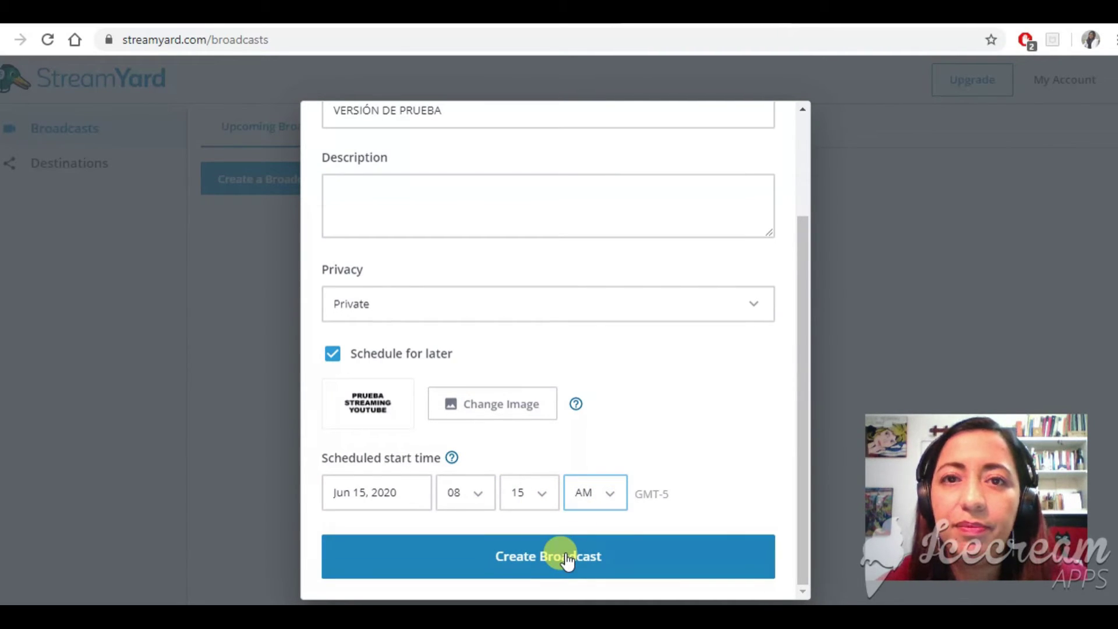
{"action": "left_click", "coordinate": [566, 556]}
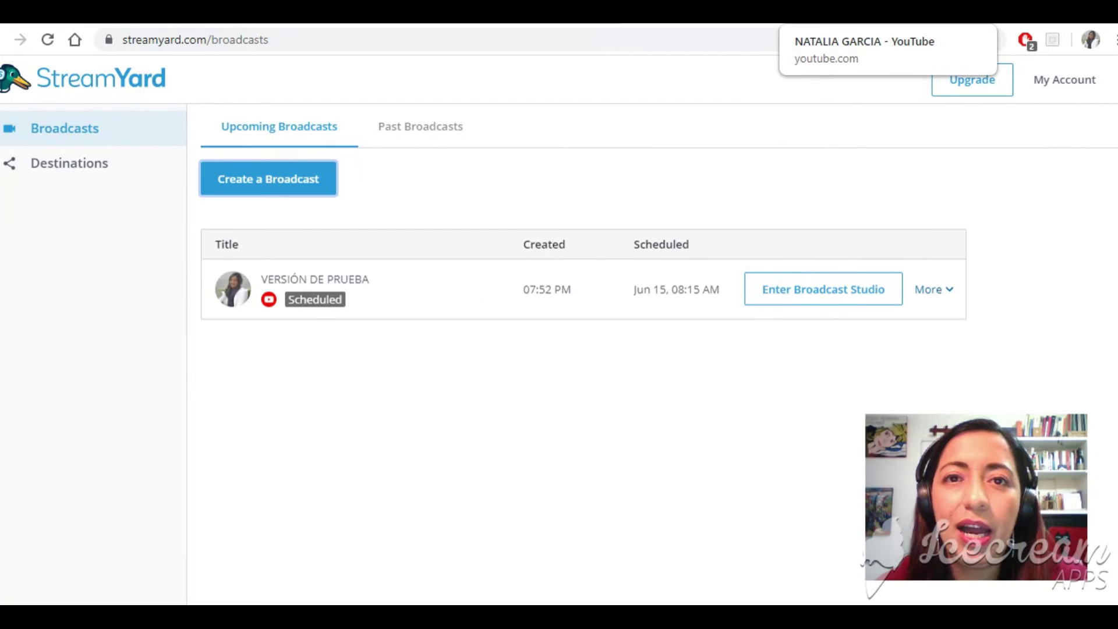
Open YouTube Studio from the YouTube channel page.
{"action": "left_click", "coordinate": [827, 11]}
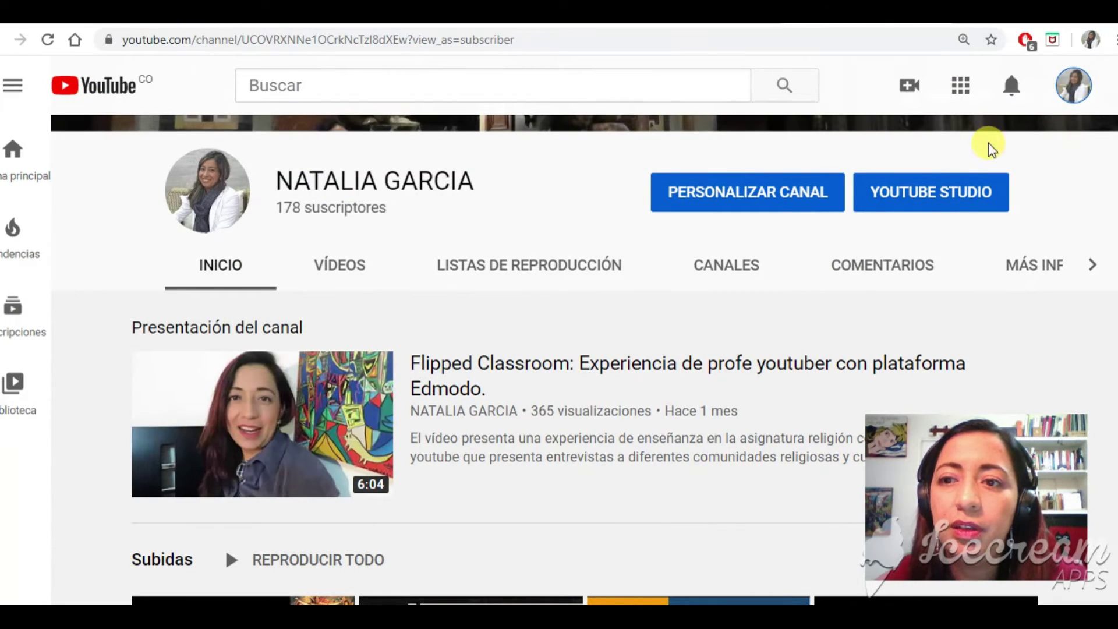
{"action": "left_click", "coordinate": [946, 195]}
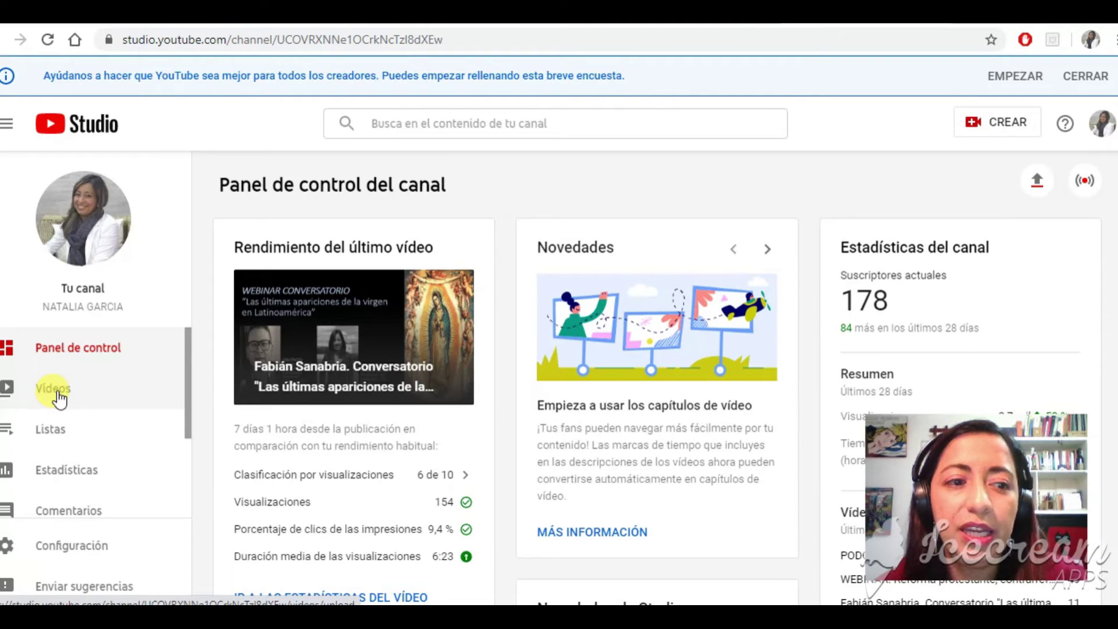
Open the upcoming VERSIÓN DE PRUEBA stream under Vídeos > En directo and follow its video link.
{"action": "left_click", "coordinate": [56, 394]}
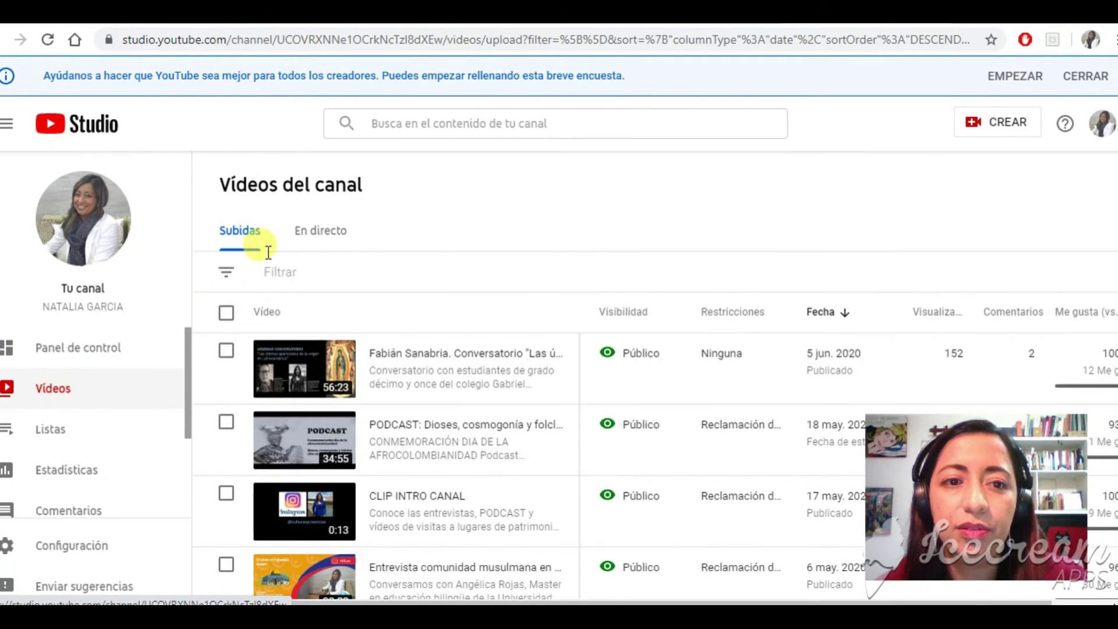
{"action": "left_click", "coordinate": [324, 239]}
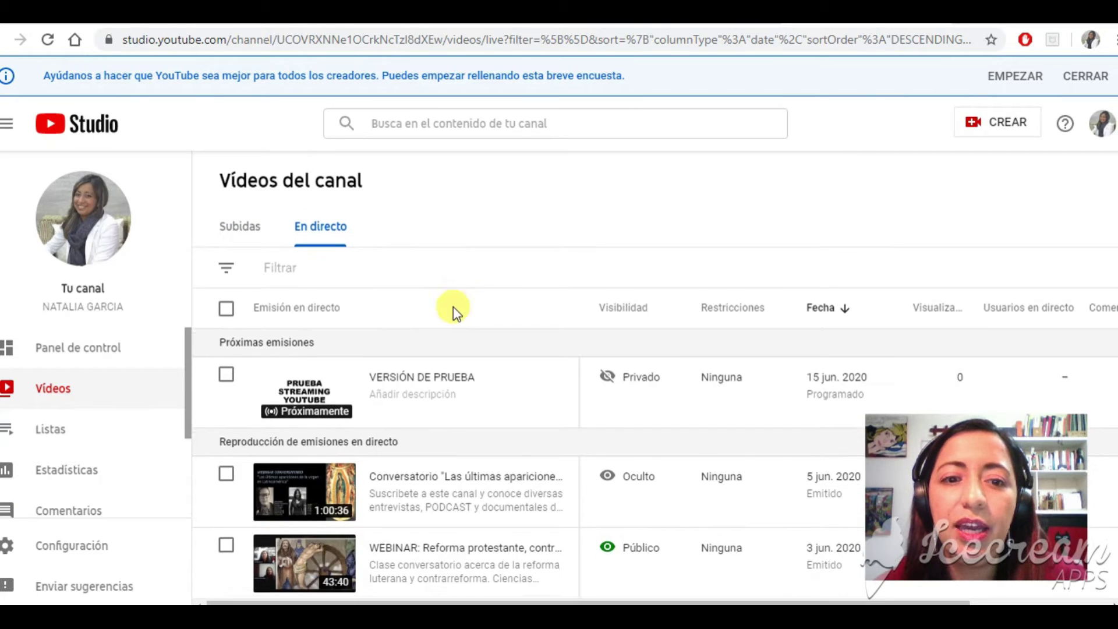
{"action": "scroll", "coordinate": [453, 307], "scroll_direction": "down", "scroll_amount": 1}
{"action": "scroll", "coordinate": [455, 322], "scroll_direction": "up", "scroll_amount": 1}
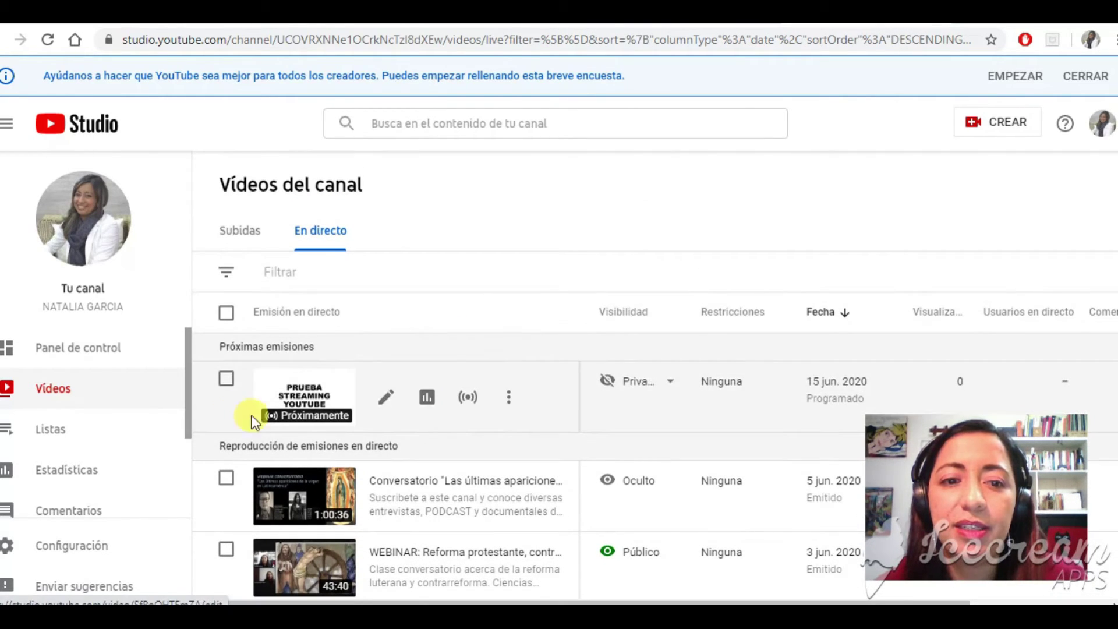
{"action": "left_click", "coordinate": [302, 391]}
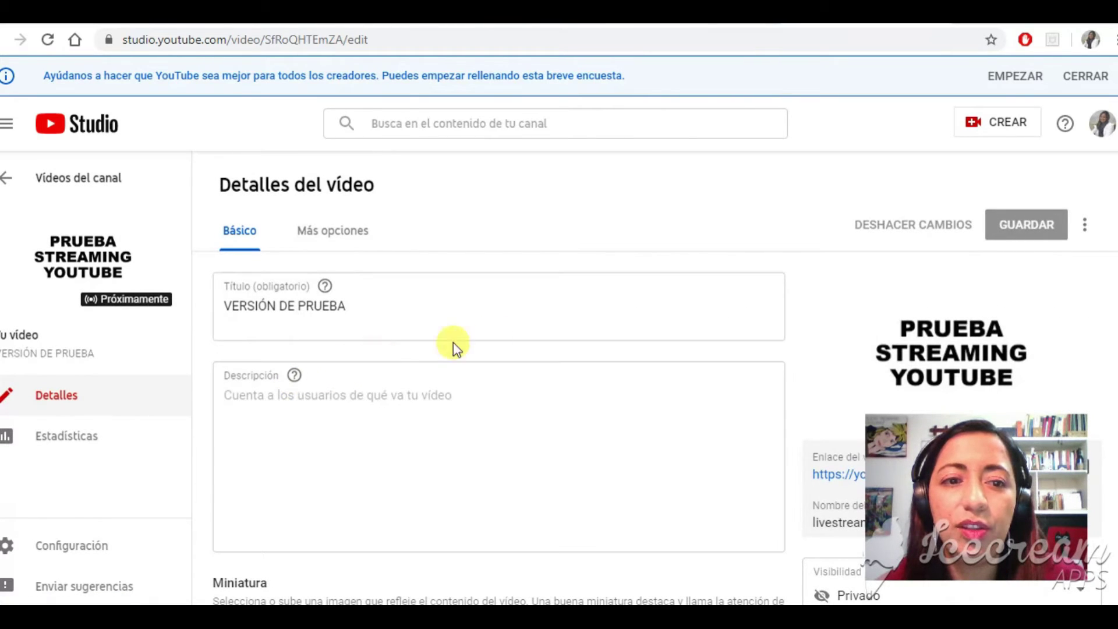
{"action": "scroll", "coordinate": [410, 290], "scroll_direction": "down", "scroll_amount": 5}
{"action": "scroll", "coordinate": [409, 290], "scroll_direction": "down", "scroll_amount": 2}
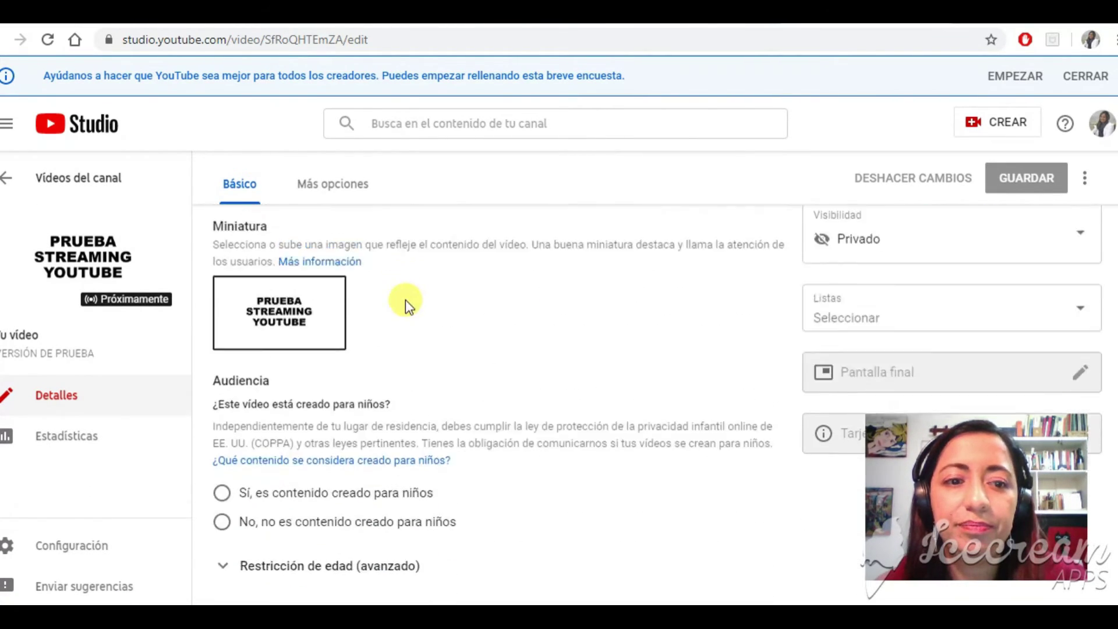
{"action": "scroll", "coordinate": [409, 311], "scroll_direction": "up", "scroll_amount": 7}
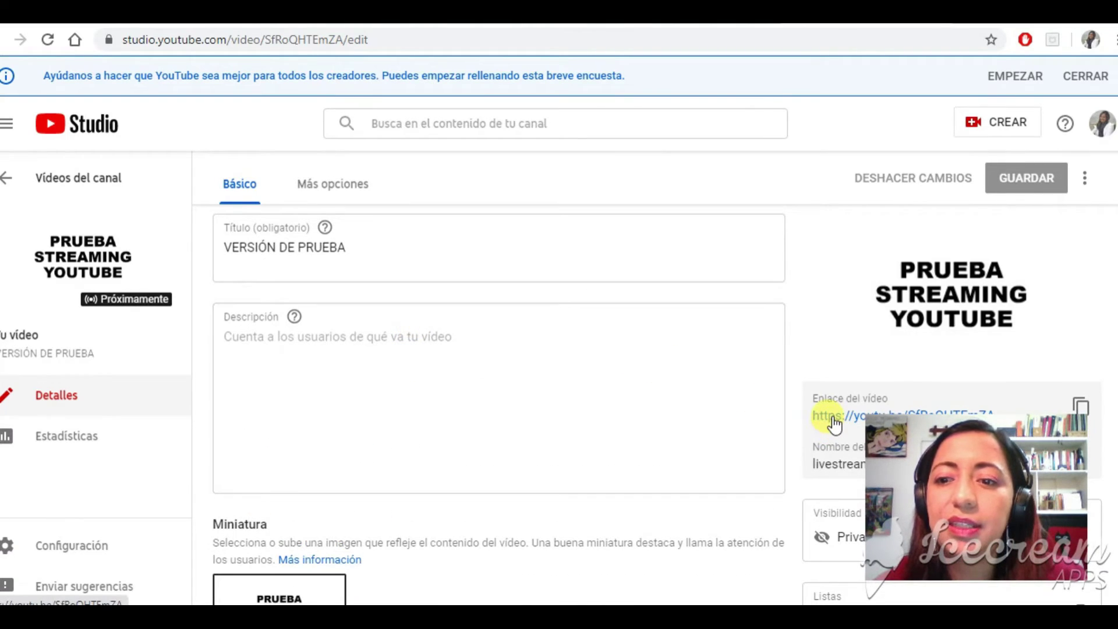
{"action": "scroll", "coordinate": [662, 399], "scroll_direction": "down", "scroll_amount": 1}
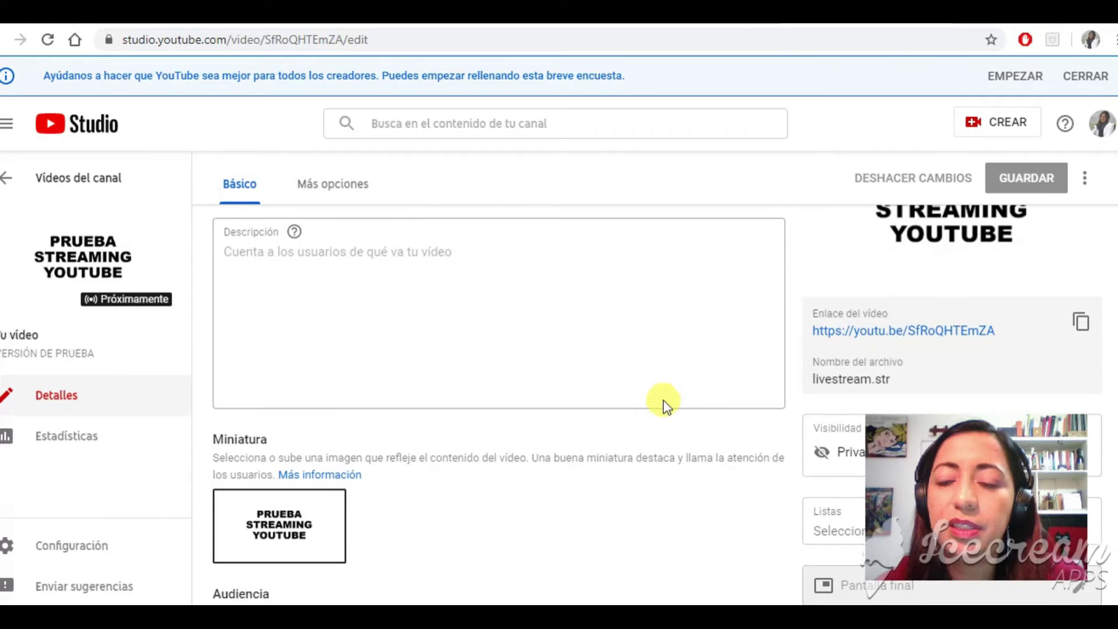
{"action": "left_click", "coordinate": [864, 332]}
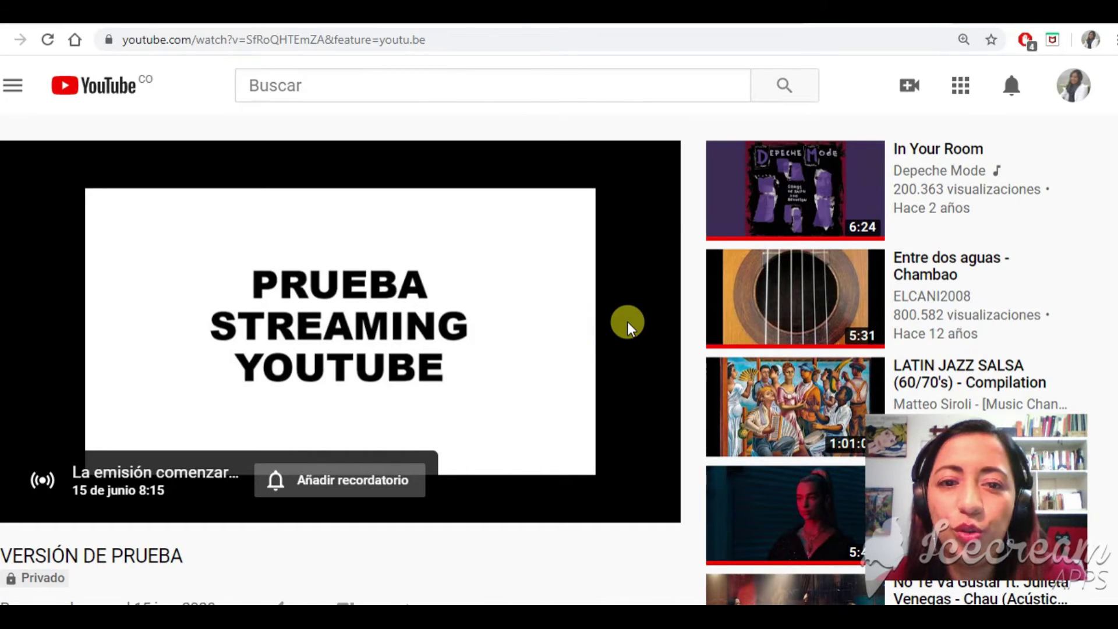
Scroll through the VERSIÓN DE PRUEBA watch page and select its URL in the address bar.
{"action": "scroll", "coordinate": [627, 322], "scroll_direction": "down", "scroll_amount": 4}
{"action": "scroll", "coordinate": [626, 324], "scroll_direction": "down", "scroll_amount": 3}
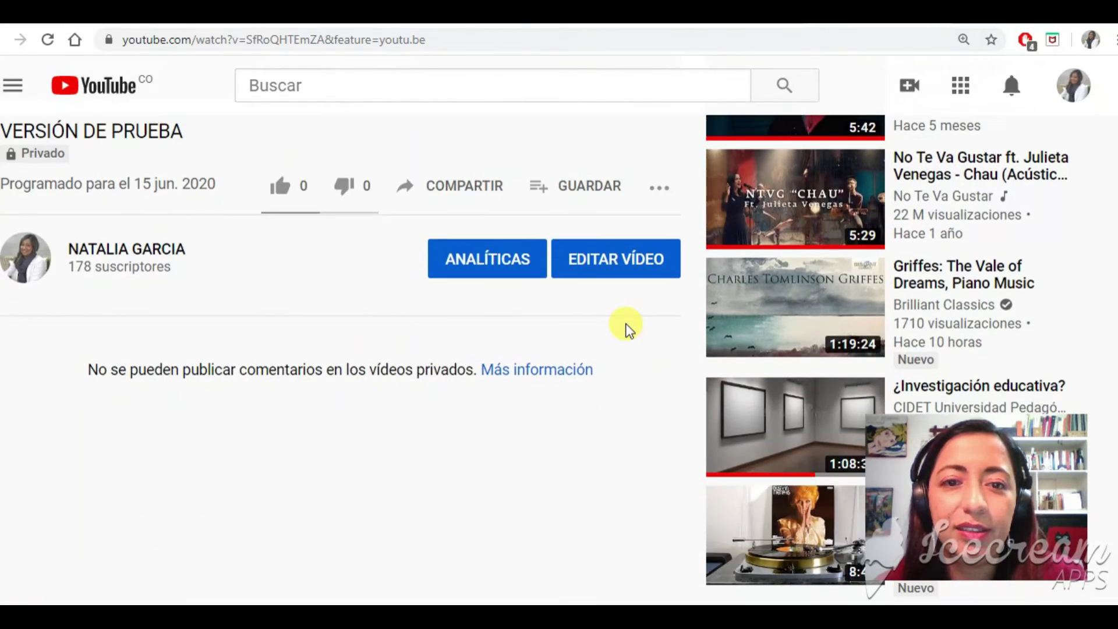
{"action": "scroll", "coordinate": [624, 325], "scroll_direction": "up", "scroll_amount": 7}
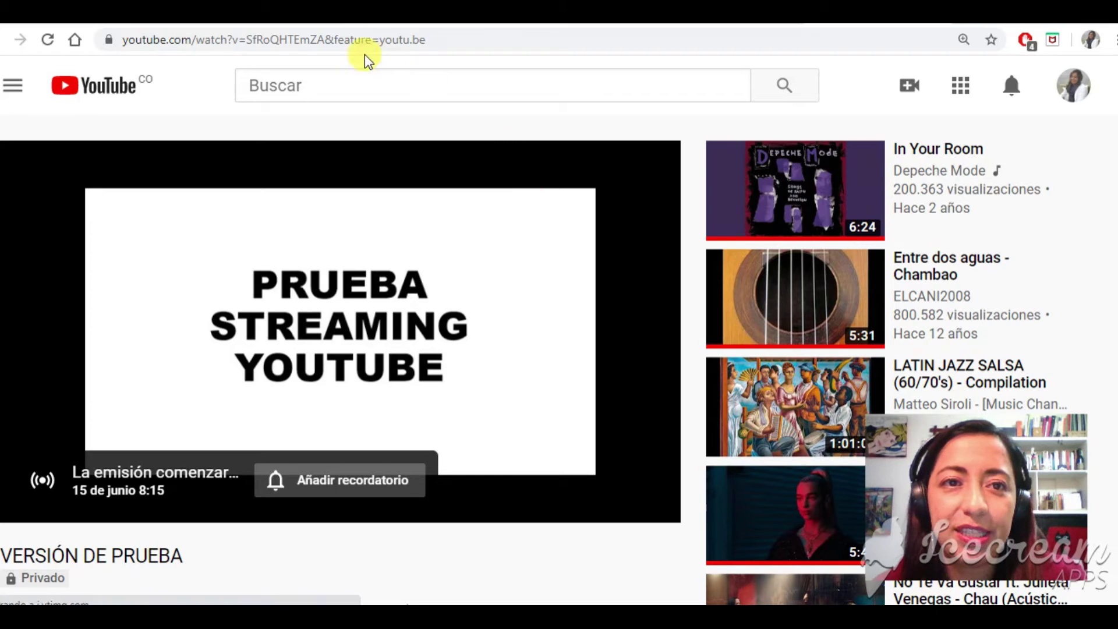
{"action": "left_click", "coordinate": [355, 39]}
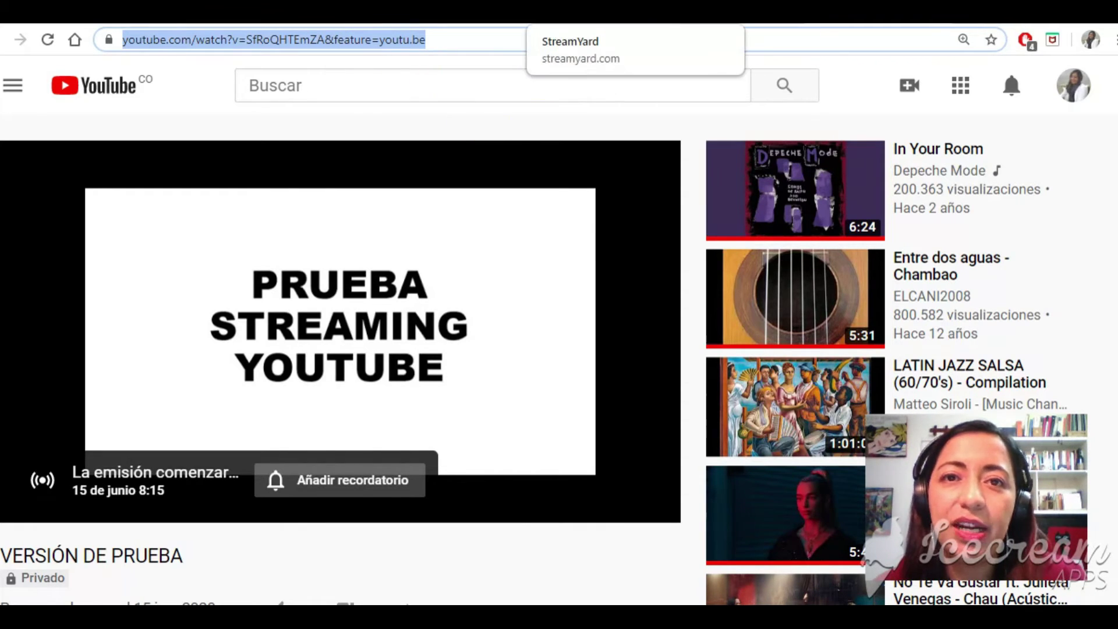
Back in StreamYard, enter the broadcast studio from the VERSIÓN DE PRUEBA row.
{"action": "left_click", "coordinate": [577, 12]}
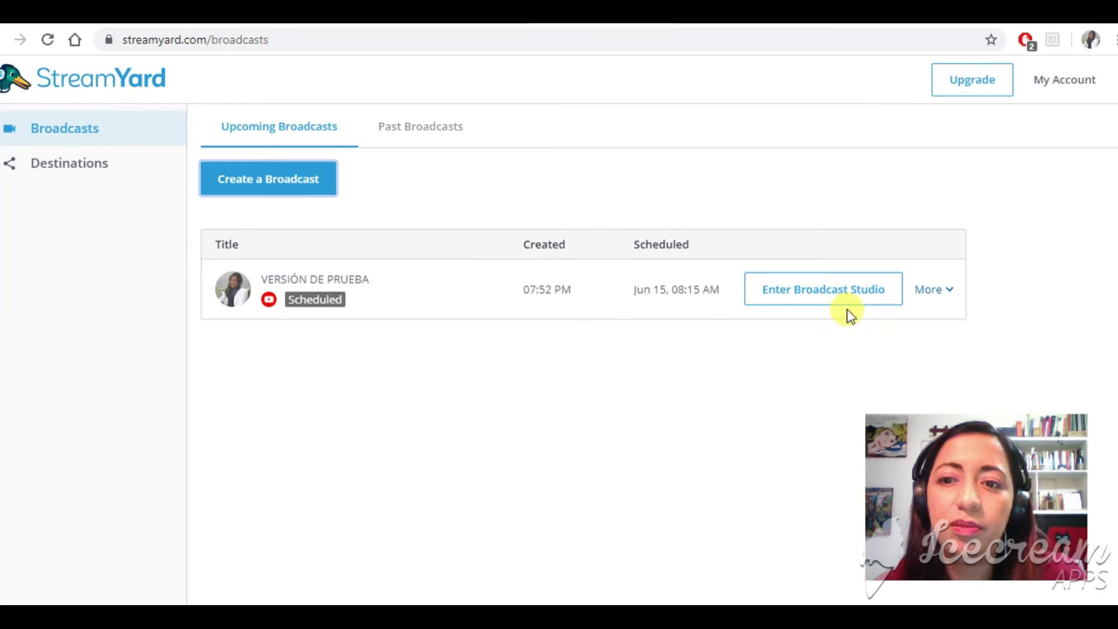
{"action": "left_click", "coordinate": [833, 291]}
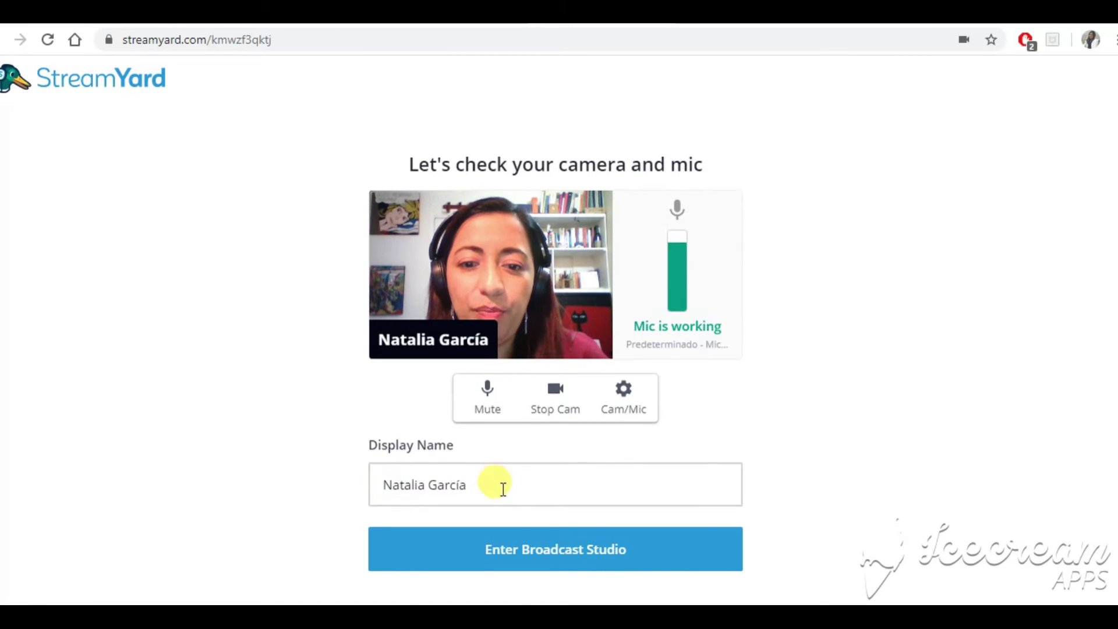
Confirm the camera and mic check to open the VERSIÓN DE PRUEBA studio.
{"action": "left_click", "coordinate": [561, 550]}
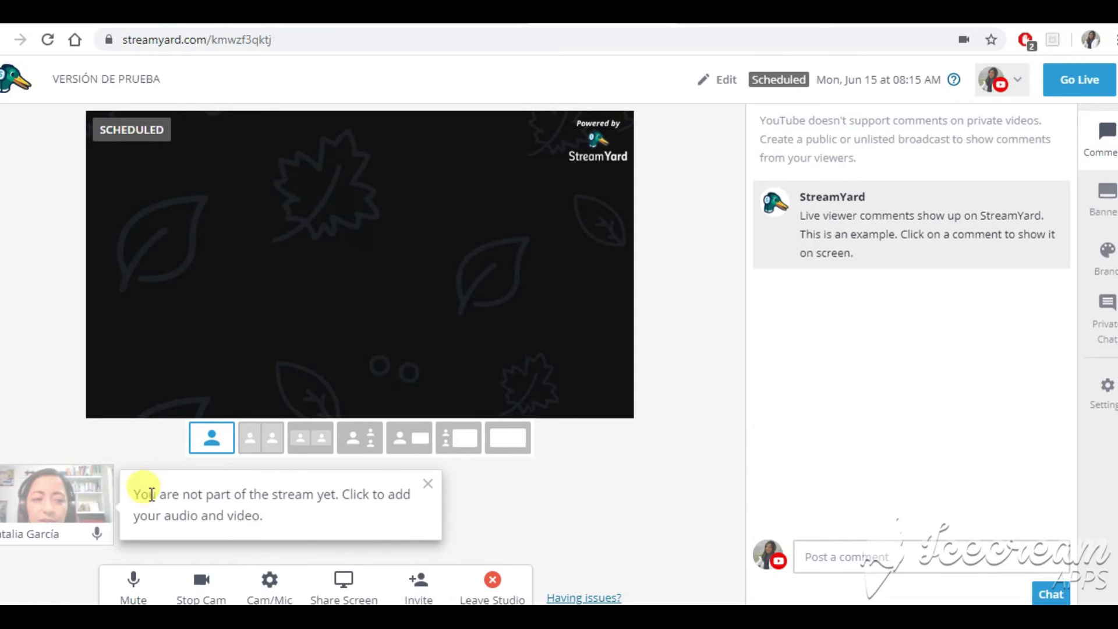
Put the host webcam on the stage and copy the studio's guest invite link.
{"action": "left_click", "coordinate": [47, 486]}
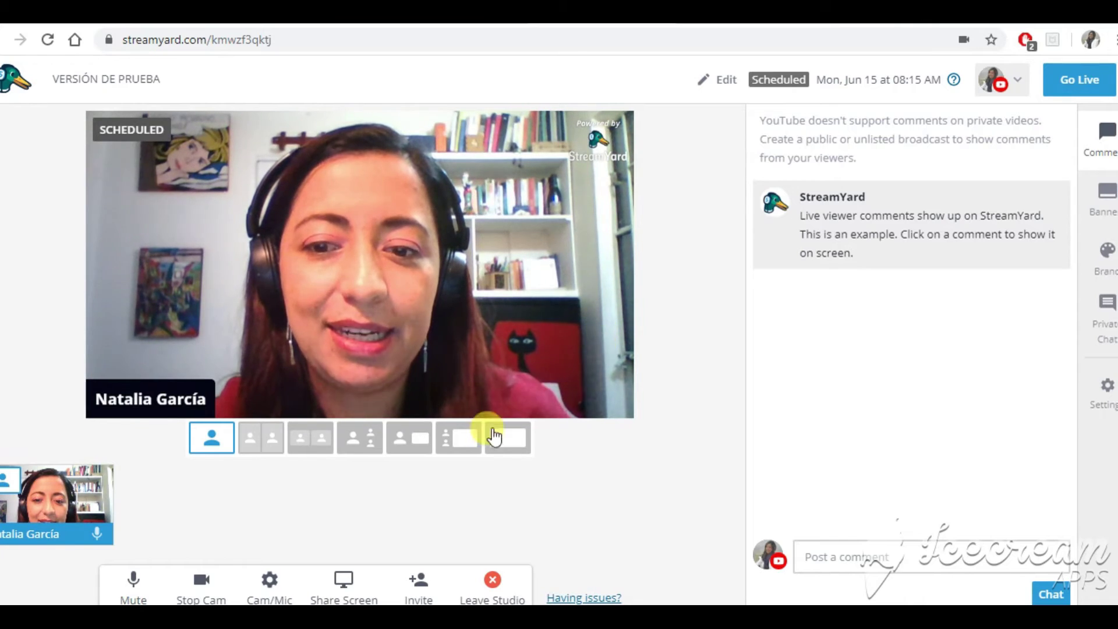
{"action": "left_click", "coordinate": [421, 581]}
{"action": "left_click", "coordinate": [538, 394]}
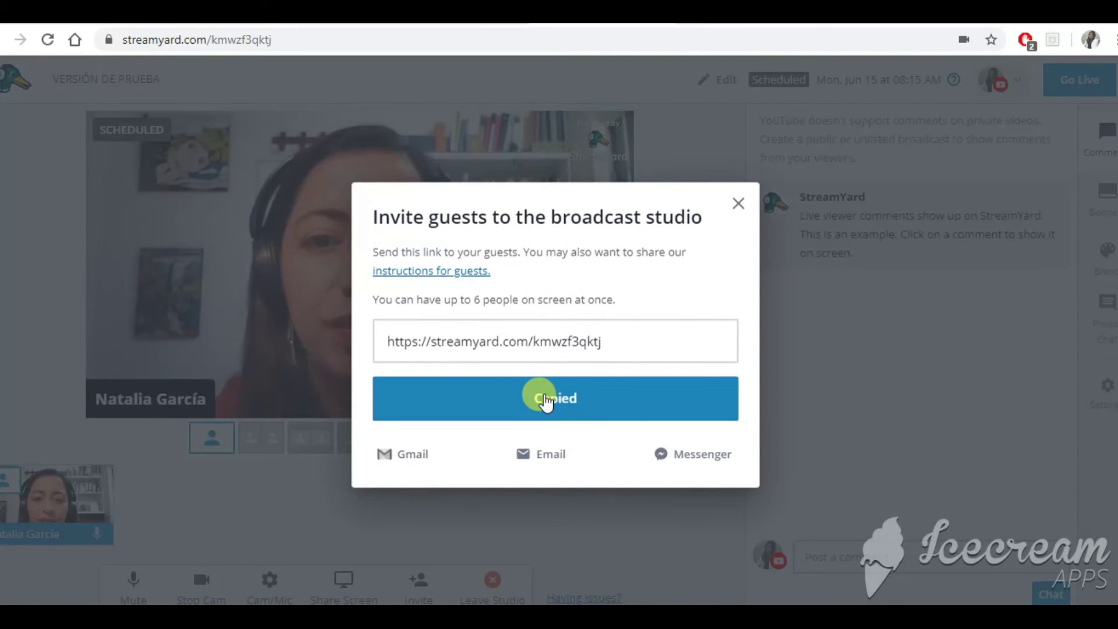
Close the Invite guests dialog while the guest joins backstage.
{"action": "left_click", "coordinate": [738, 205]}
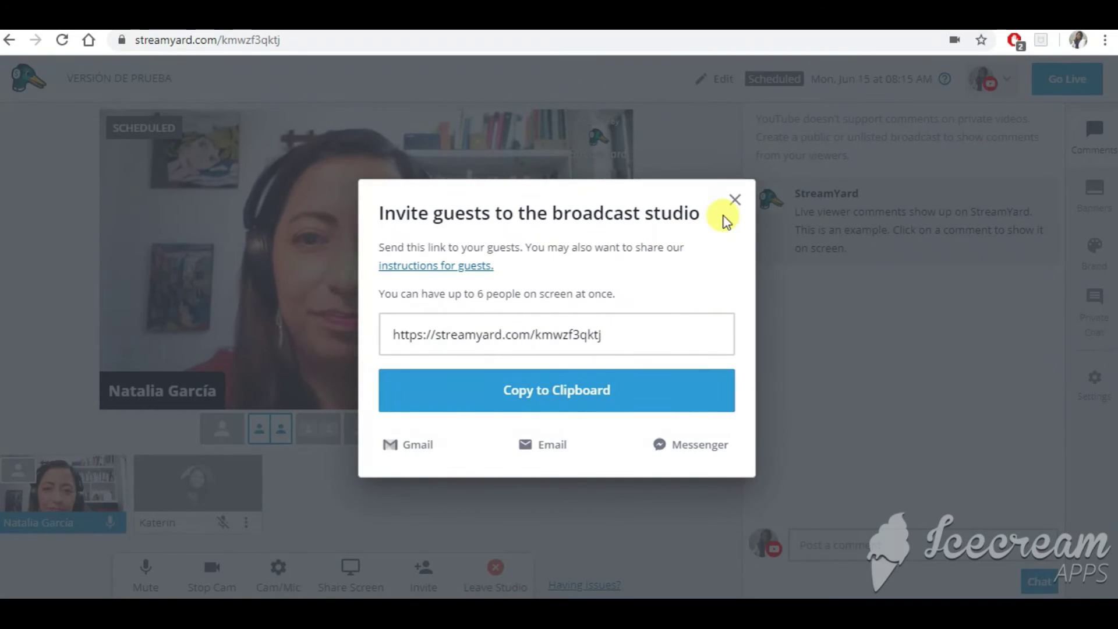
{"action": "left_click", "coordinate": [734, 201]}
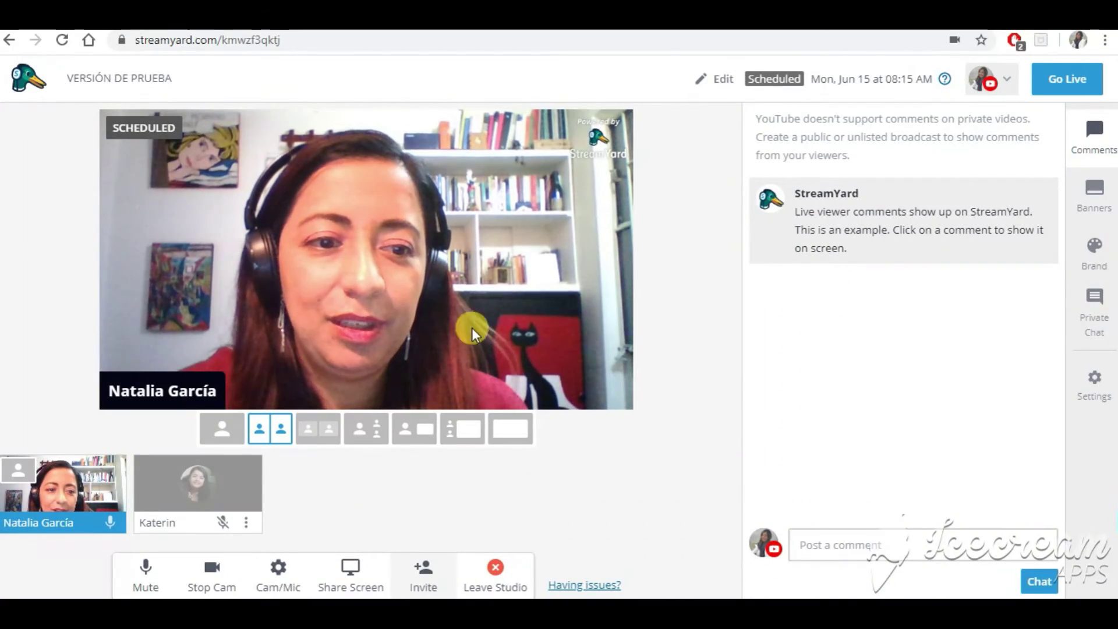
Add the guest to the stage beside the host and switch to a side-by-side framed layout.
{"action": "mouse_move", "coordinate": [194, 466]}
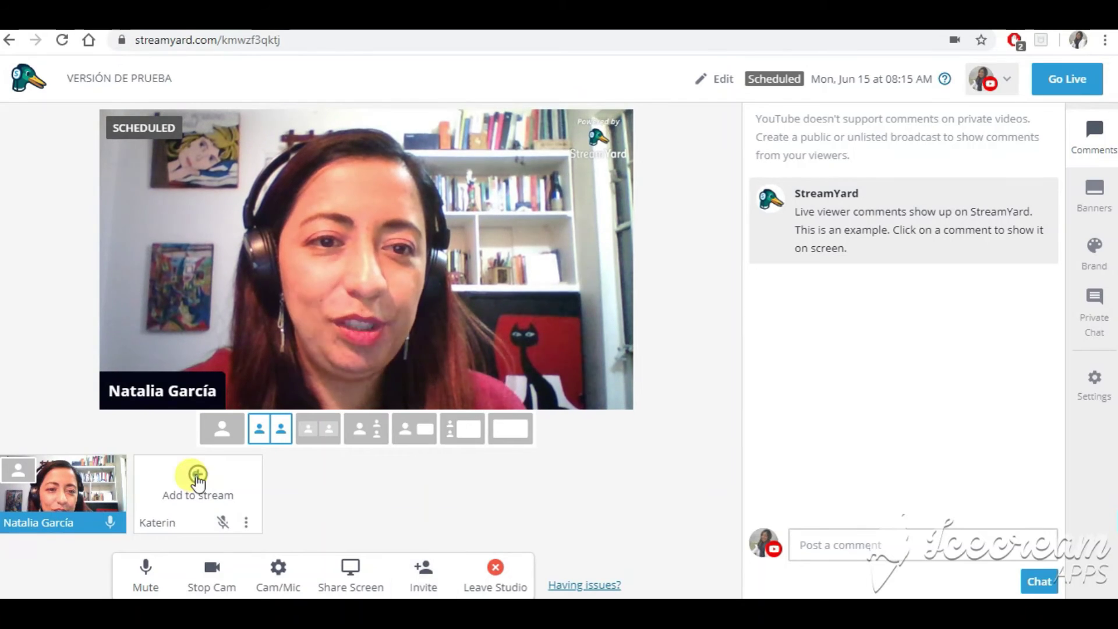
{"action": "left_click", "coordinate": [198, 476]}
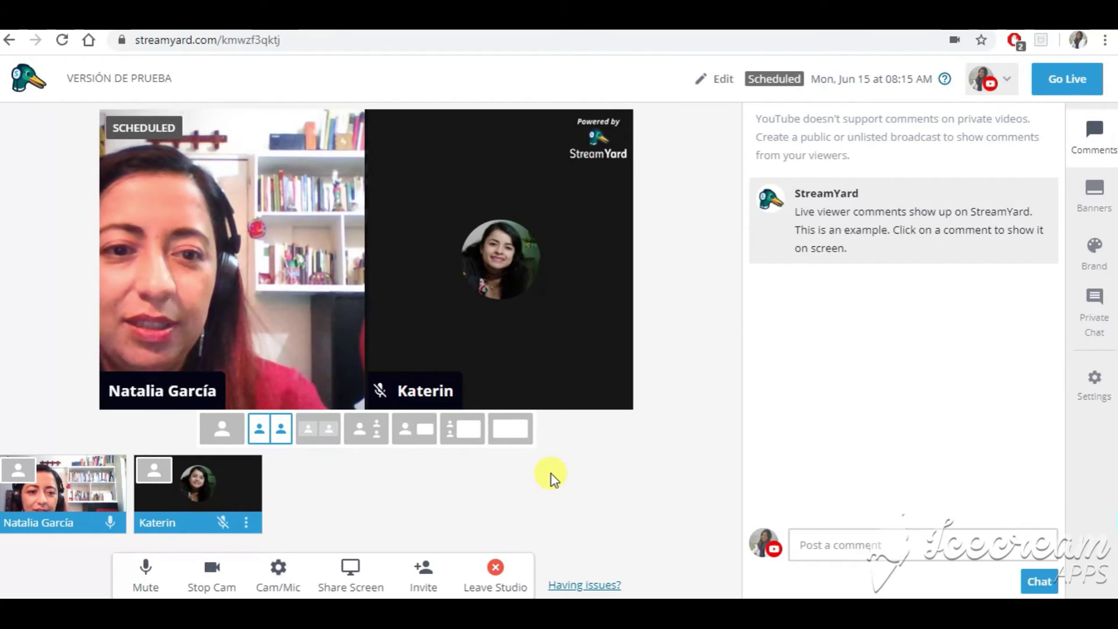
{"action": "left_click", "coordinate": [321, 431]}
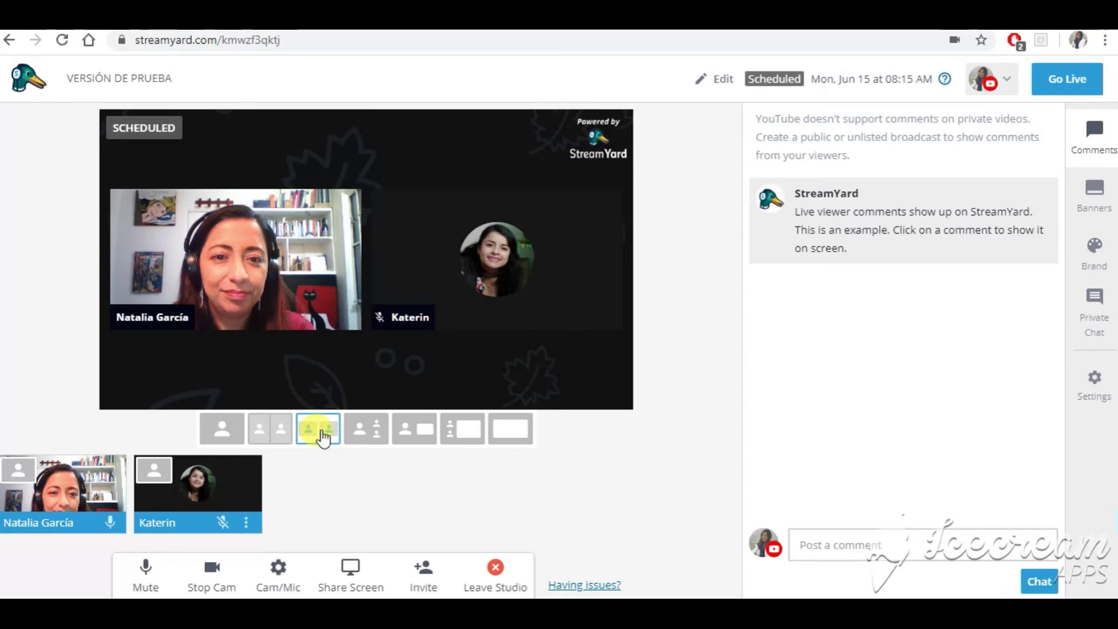
{"action": "left_click", "coordinate": [510, 429]}
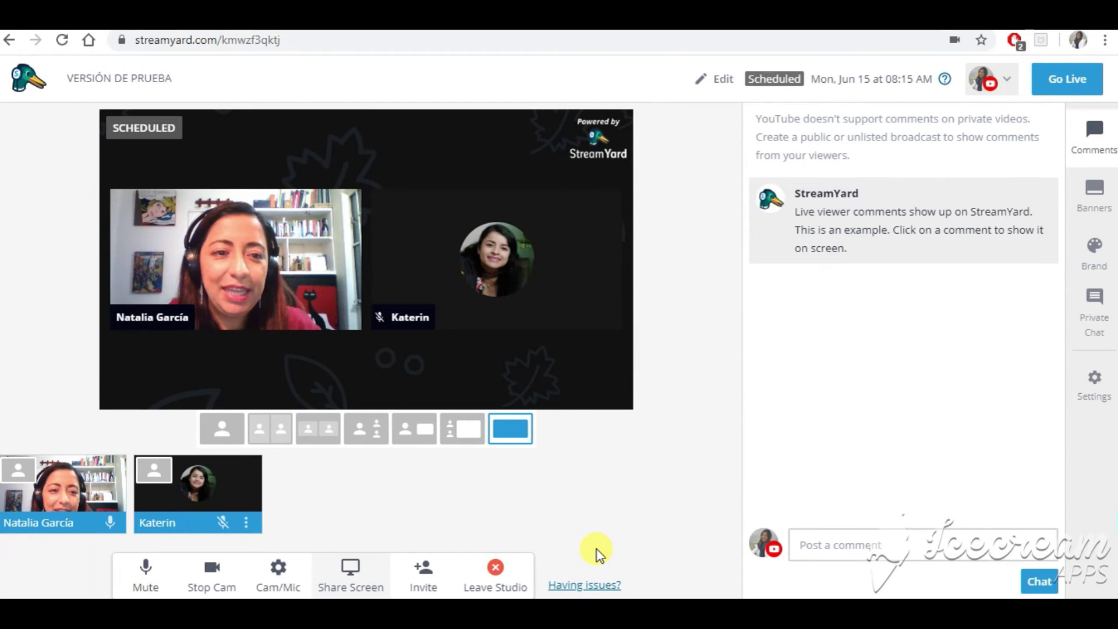
{"action": "left_click", "coordinate": [350, 574]}
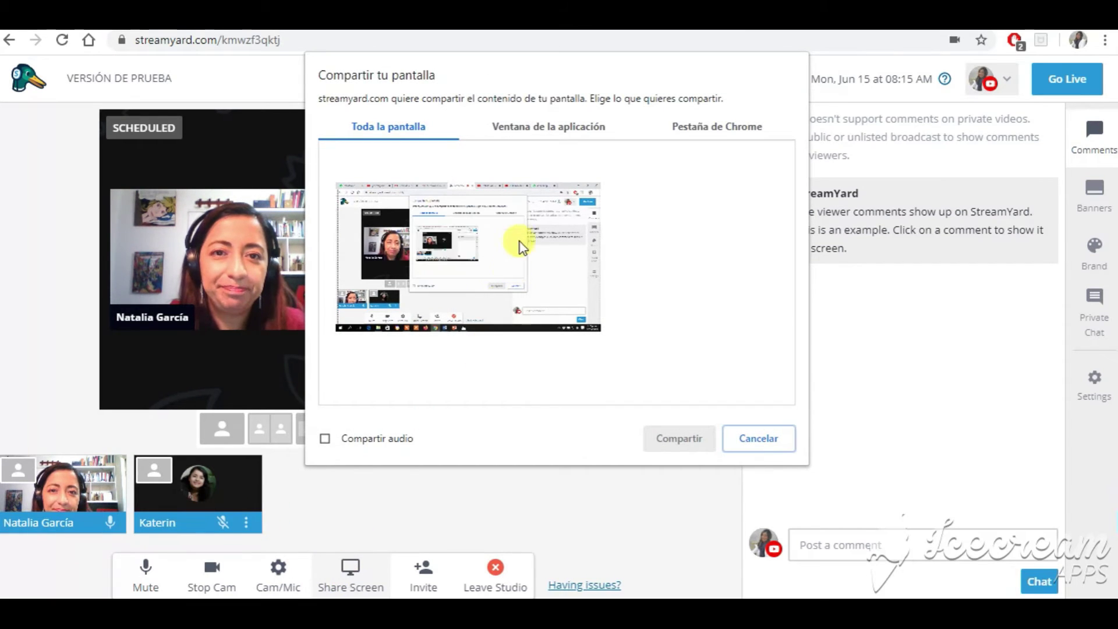
Share the 'PRUEBA STREAMING YOUTUBE' application window to the stage and return to the studio.
{"action": "left_click", "coordinate": [563, 128]}
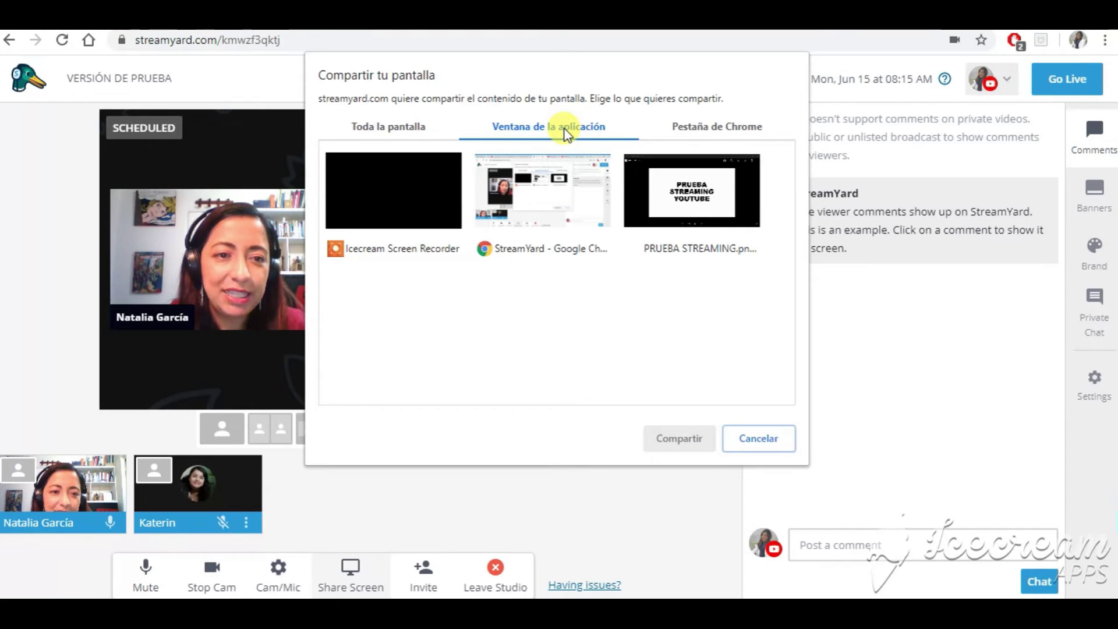
{"action": "left_click", "coordinate": [700, 200]}
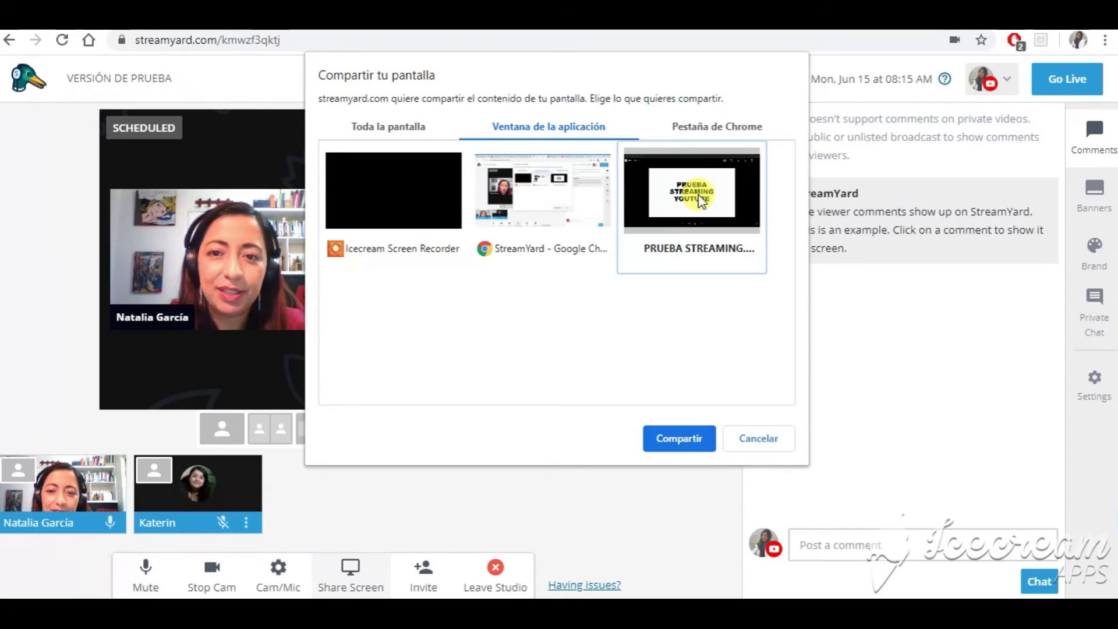
{"action": "left_click", "coordinate": [682, 435]}
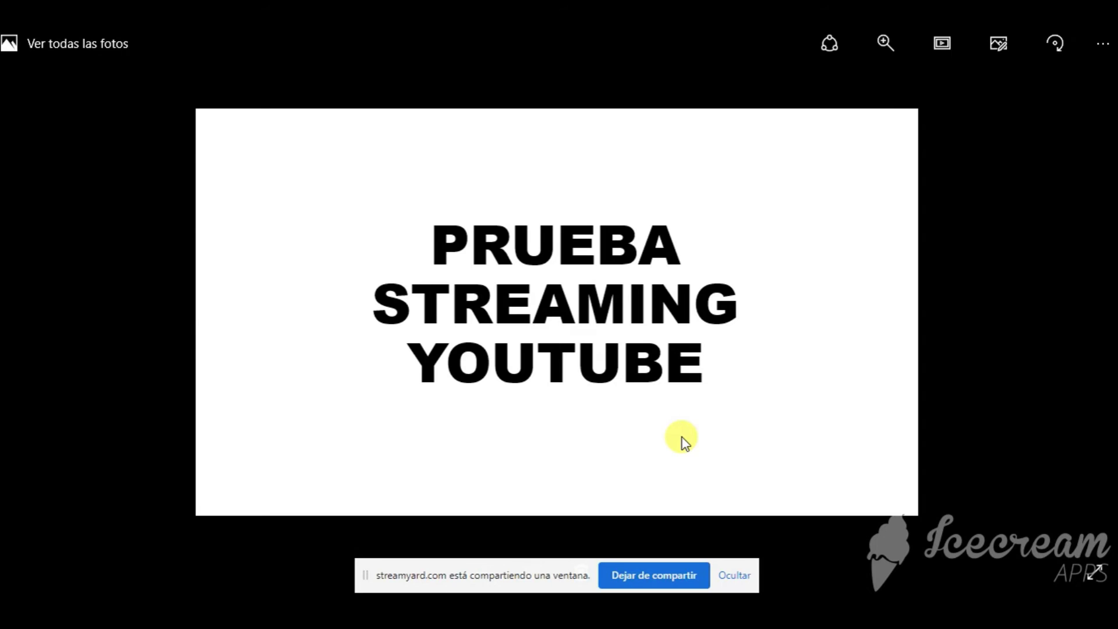
{"action": "mouse_move", "coordinate": [417, 614]}
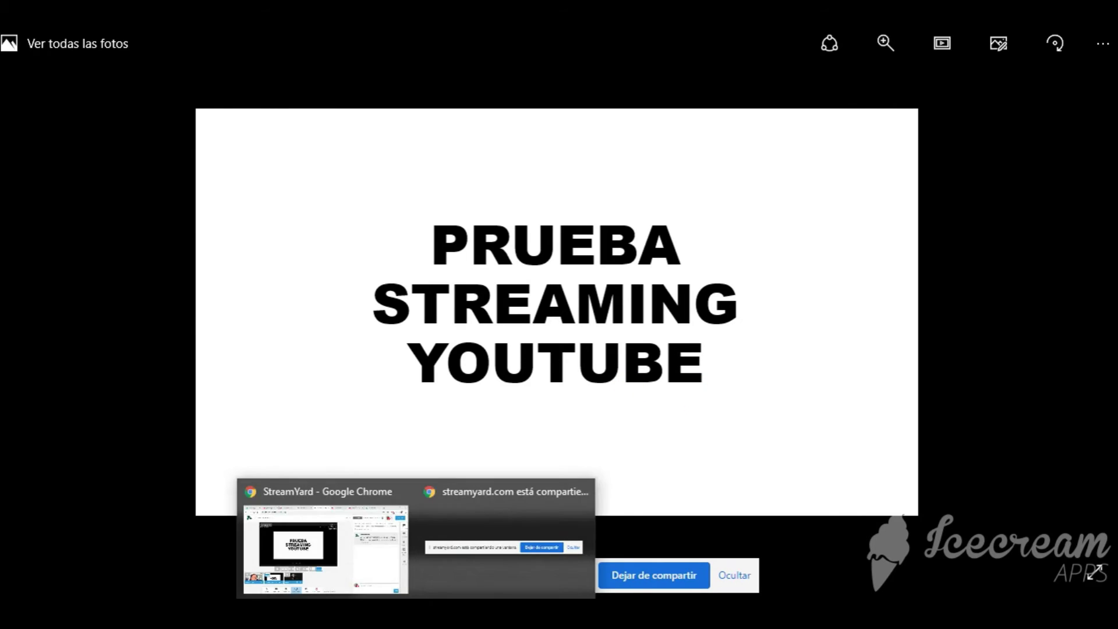
{"action": "left_click", "coordinate": [309, 554]}
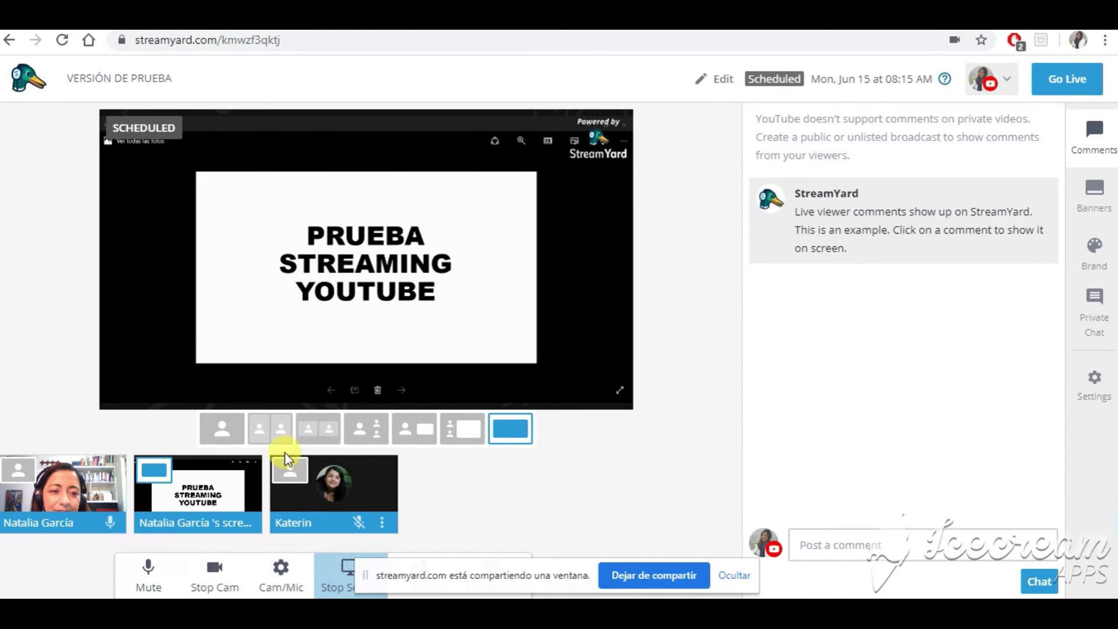
Cycle through solo, side-by-side, large-small and screen-share layouts, ending on small side-by-side boxes.
{"action": "left_click", "coordinate": [313, 431]}
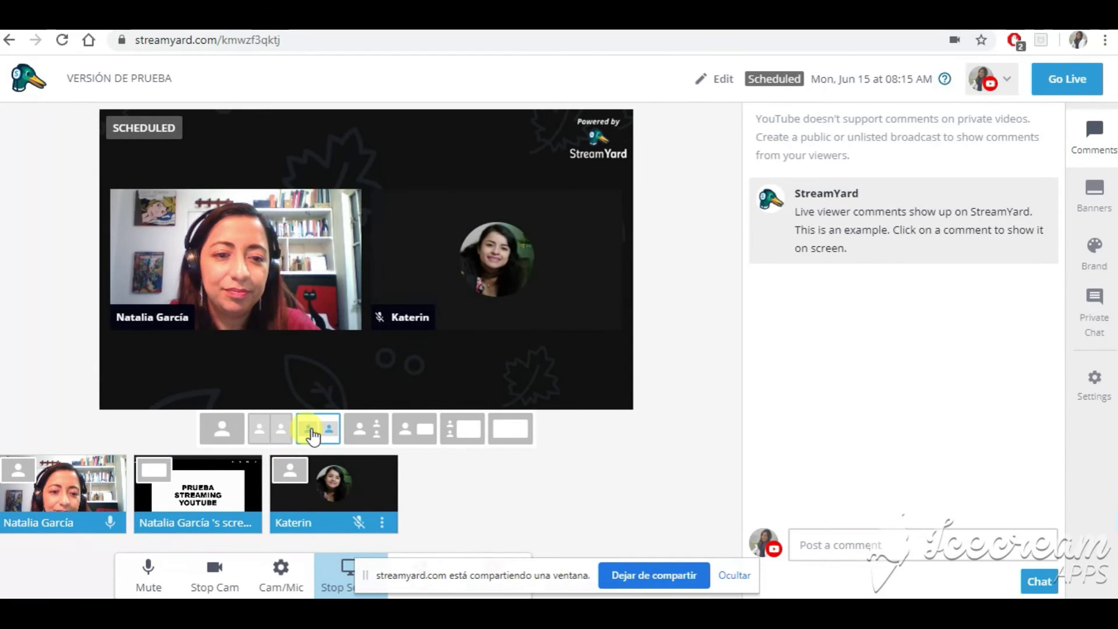
{"action": "left_click", "coordinate": [153, 488]}
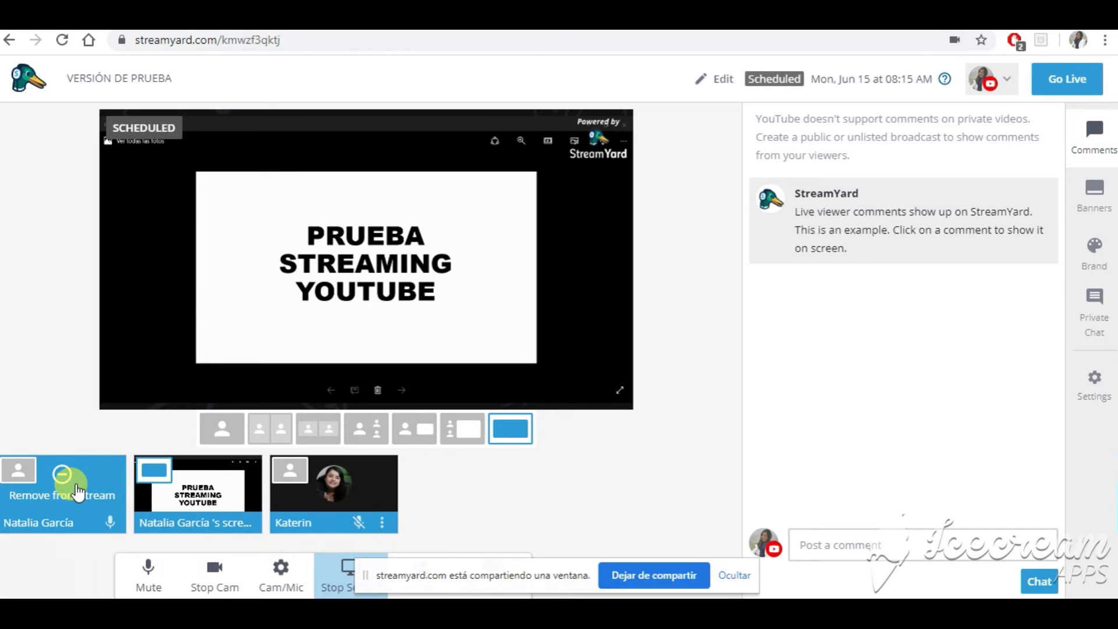
{"action": "left_click", "coordinate": [320, 433]}
{"action": "left_click", "coordinate": [370, 425]}
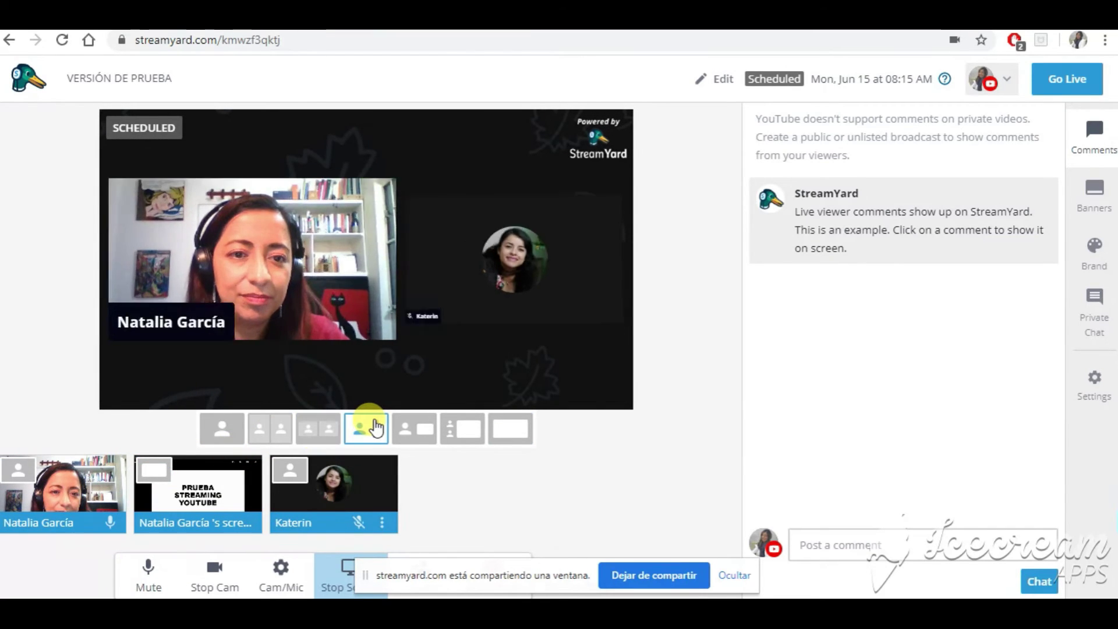
{"action": "left_click", "coordinate": [411, 429]}
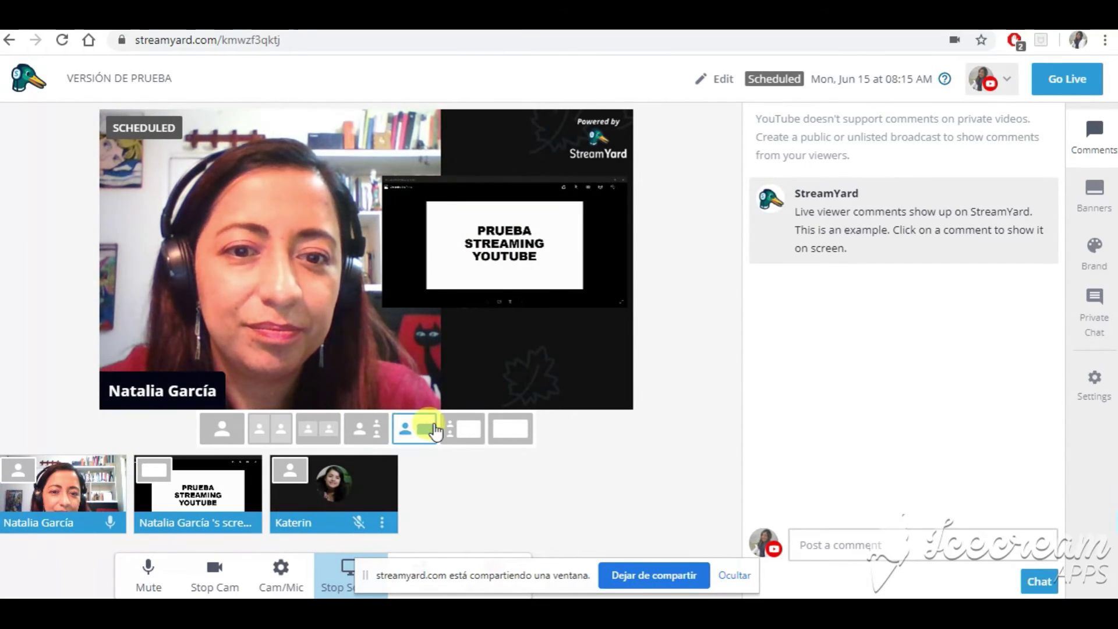
{"action": "left_click", "coordinate": [454, 437]}
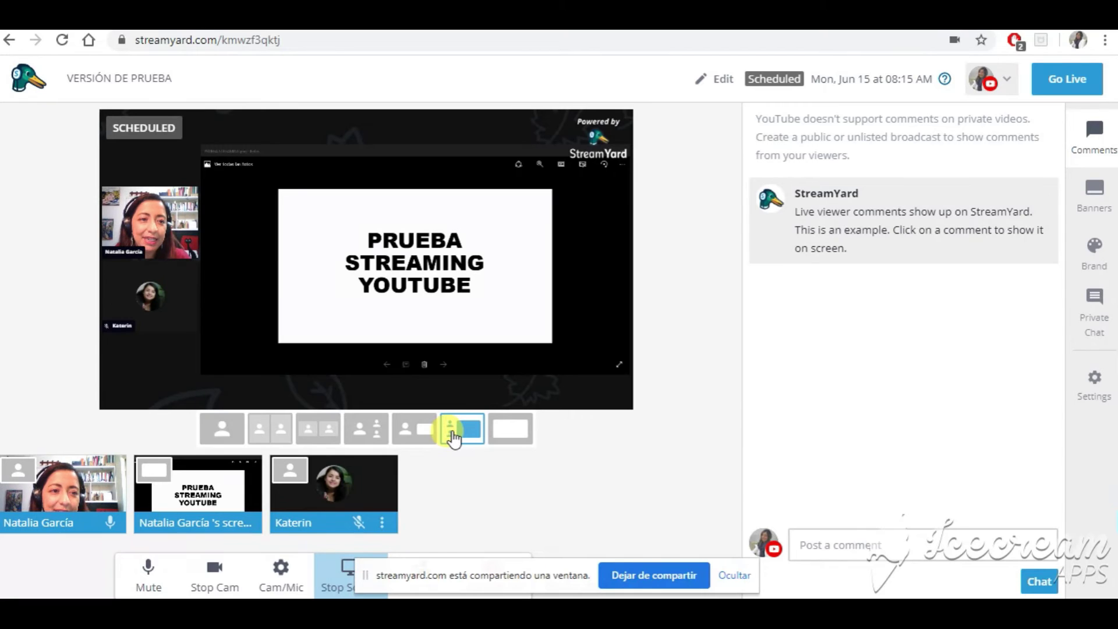
{"action": "left_click", "coordinate": [412, 436]}
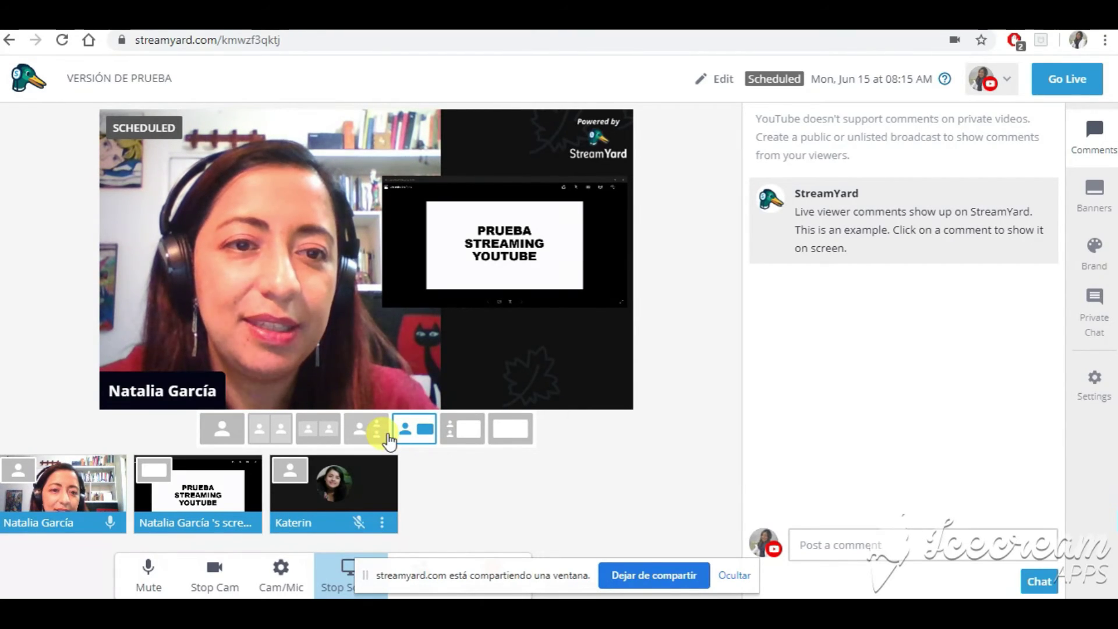
{"action": "left_click", "coordinate": [505, 434]}
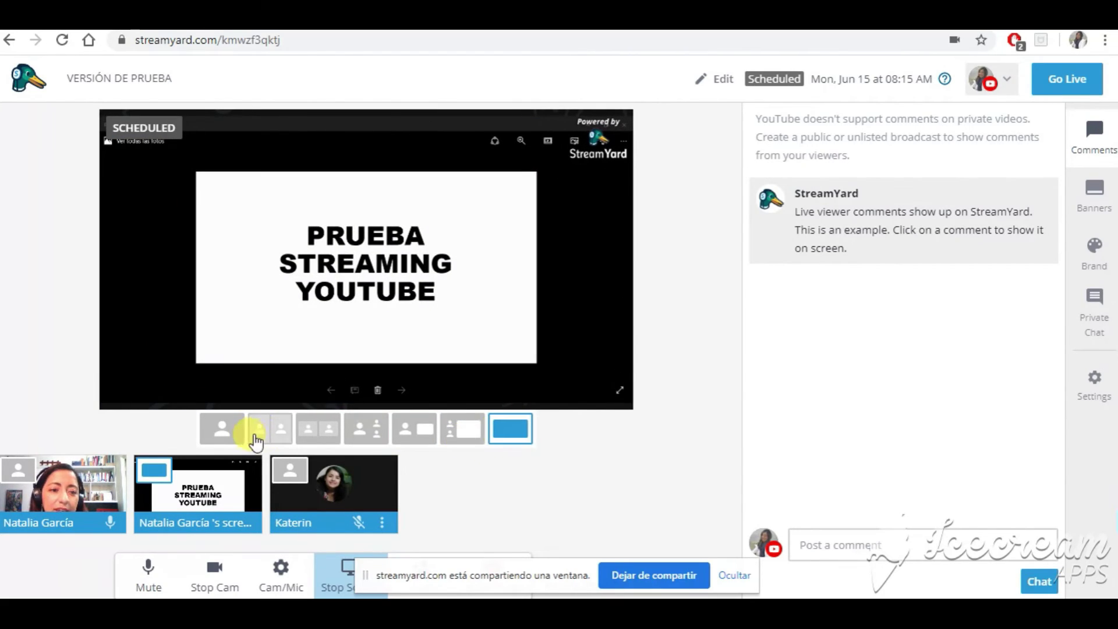
{"action": "left_click", "coordinate": [221, 432]}
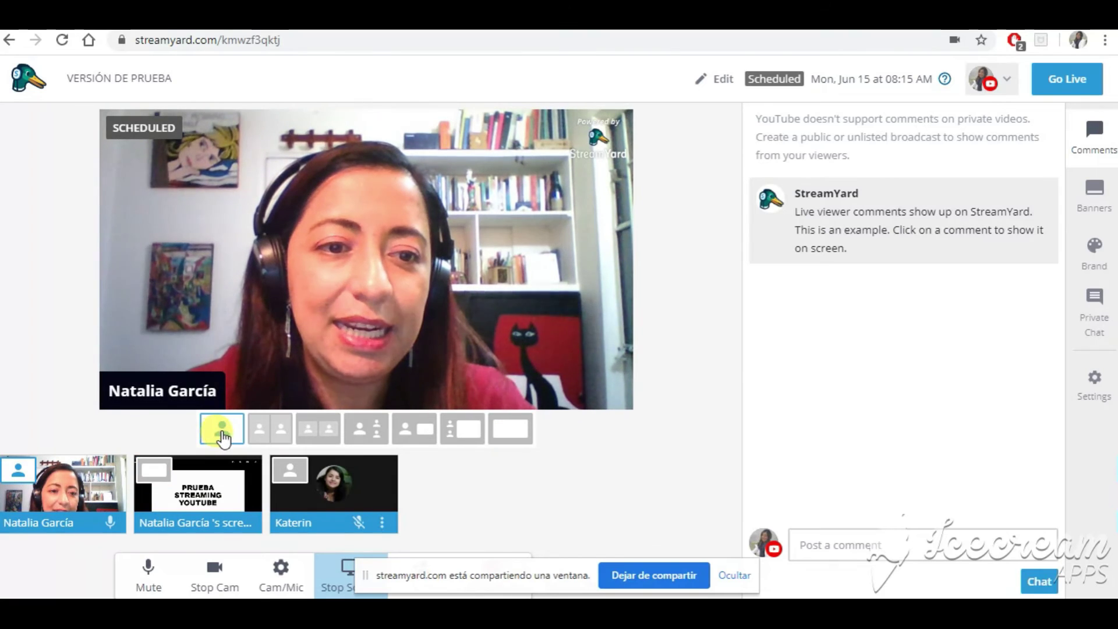
{"action": "left_click", "coordinate": [272, 436]}
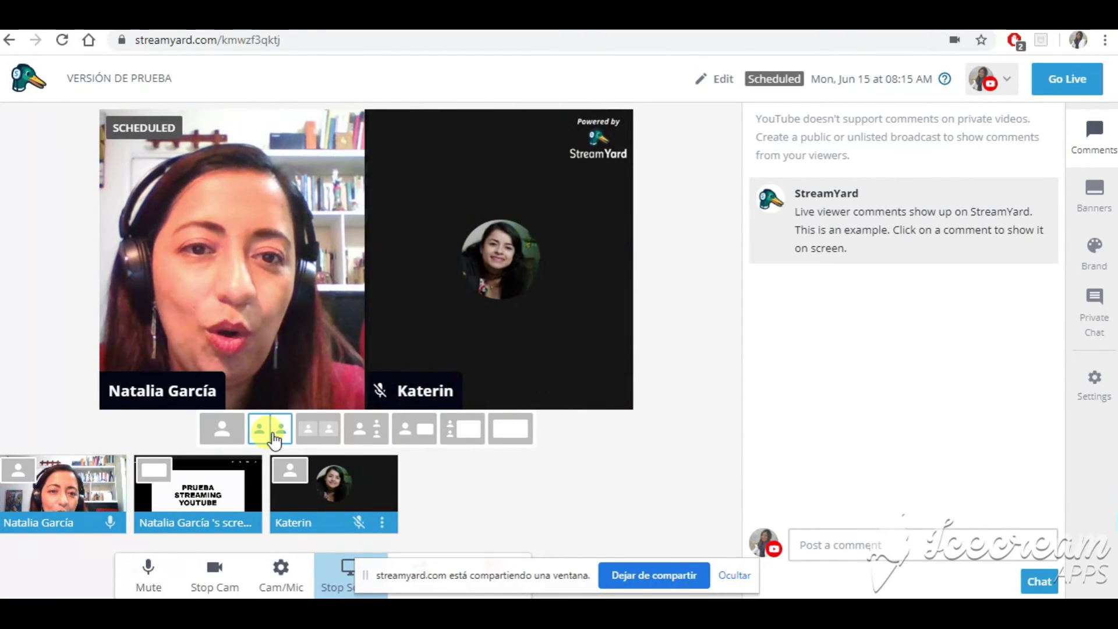
{"action": "left_click", "coordinate": [314, 438]}
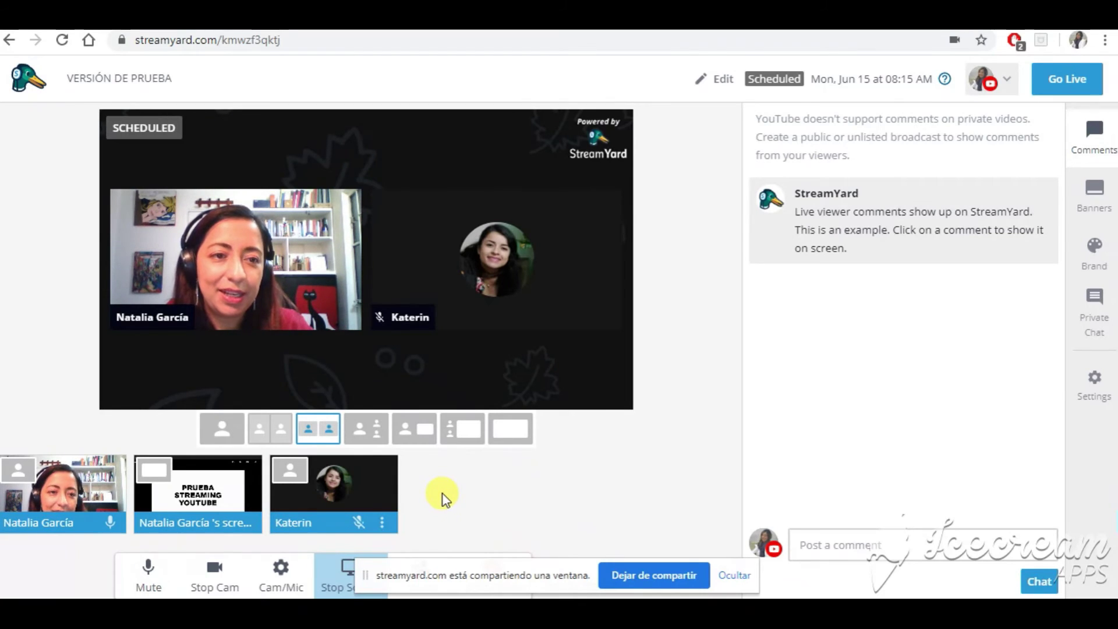
Go live with VERSIÓN DE PRUEBA immediately, confirming the early start, and view its YouTube page.
{"action": "left_click", "coordinate": [1071, 82]}
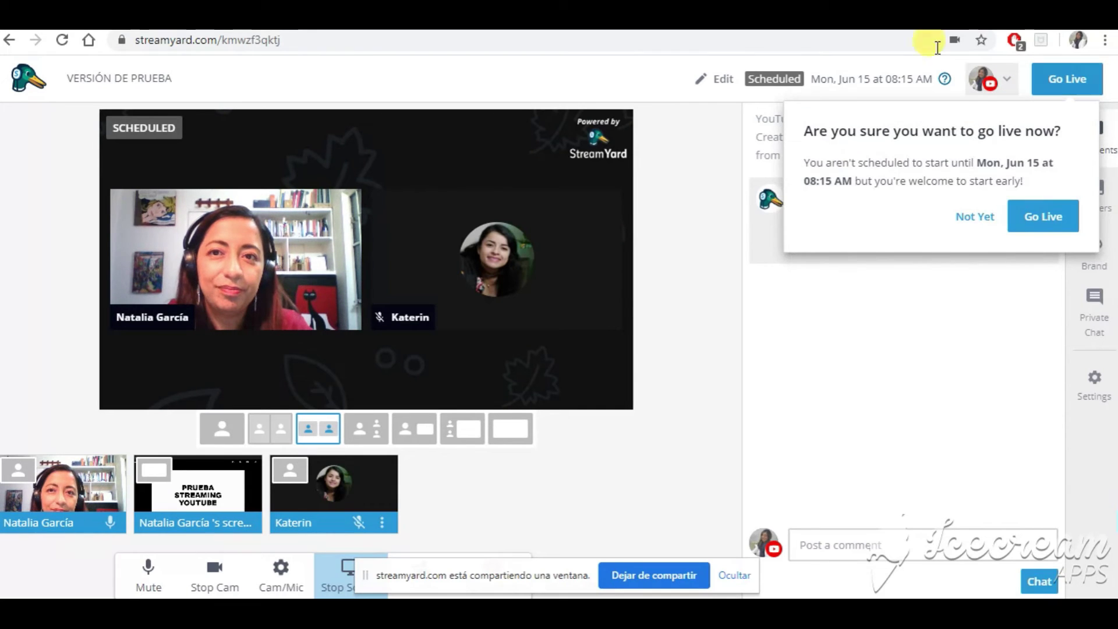
{"action": "left_click", "coordinate": [1036, 218]}
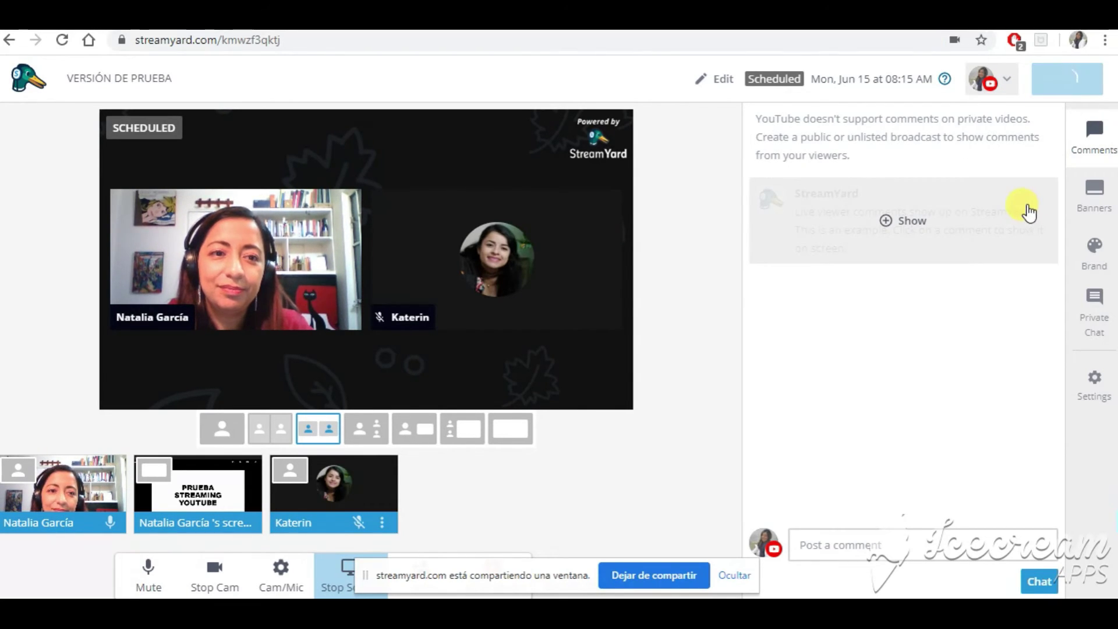
{"action": "left_click", "coordinate": [746, 17]}
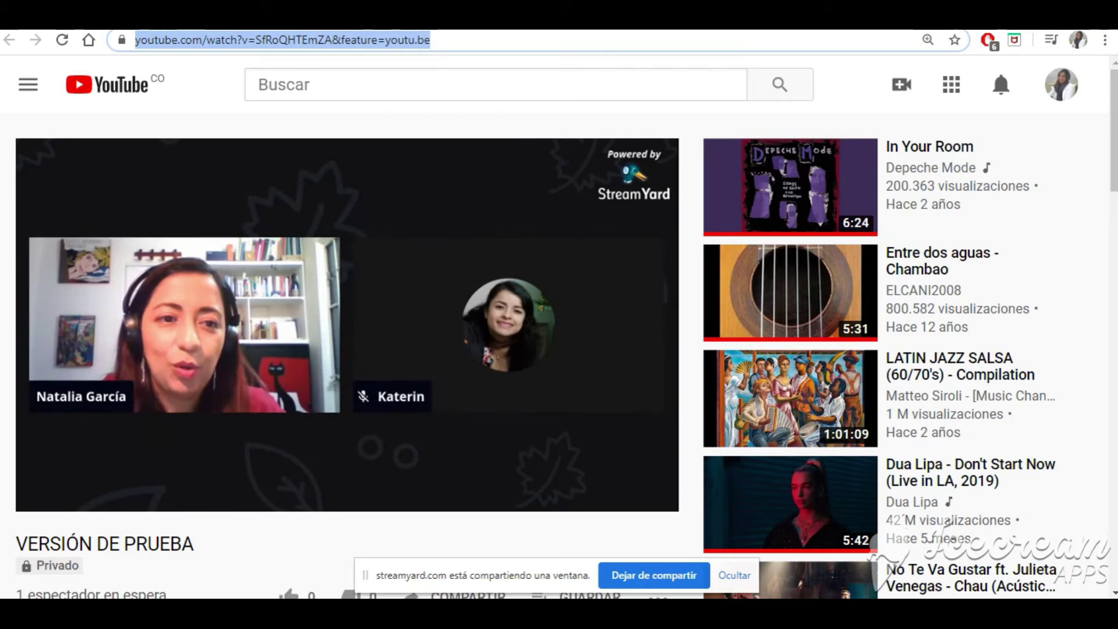
Check the live feed on the YouTube watch page, then return to the StreamYard tab.
{"action": "key", "text": "ctrl+shift+Tab"}
{"action": "key", "text": "ctrl+Tab"}
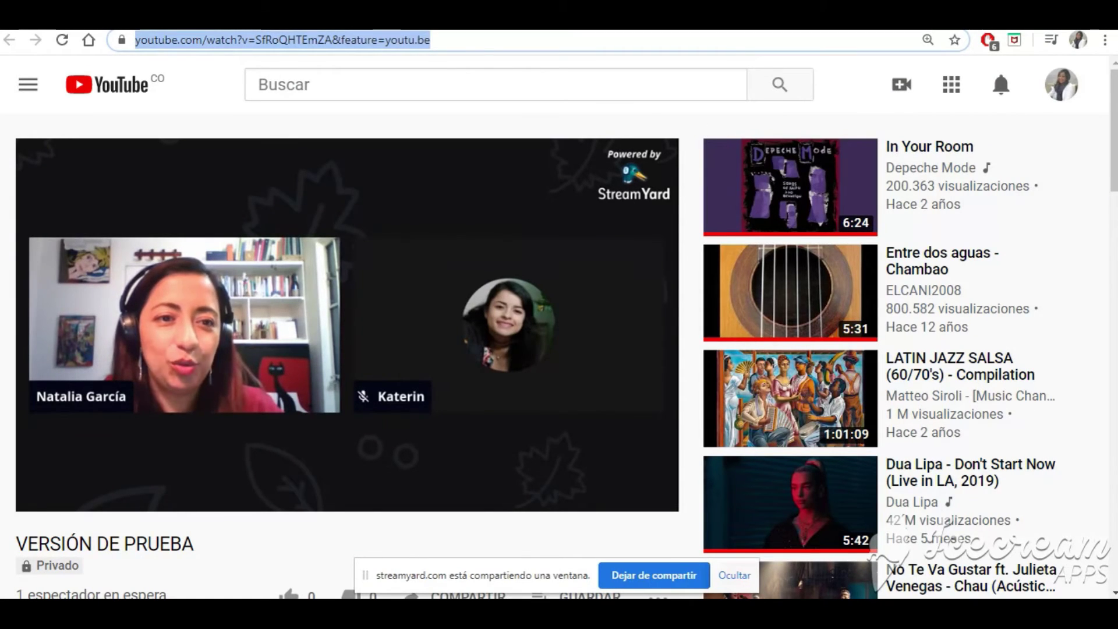
{"action": "key", "text": "ctrl+shift+Tab"}
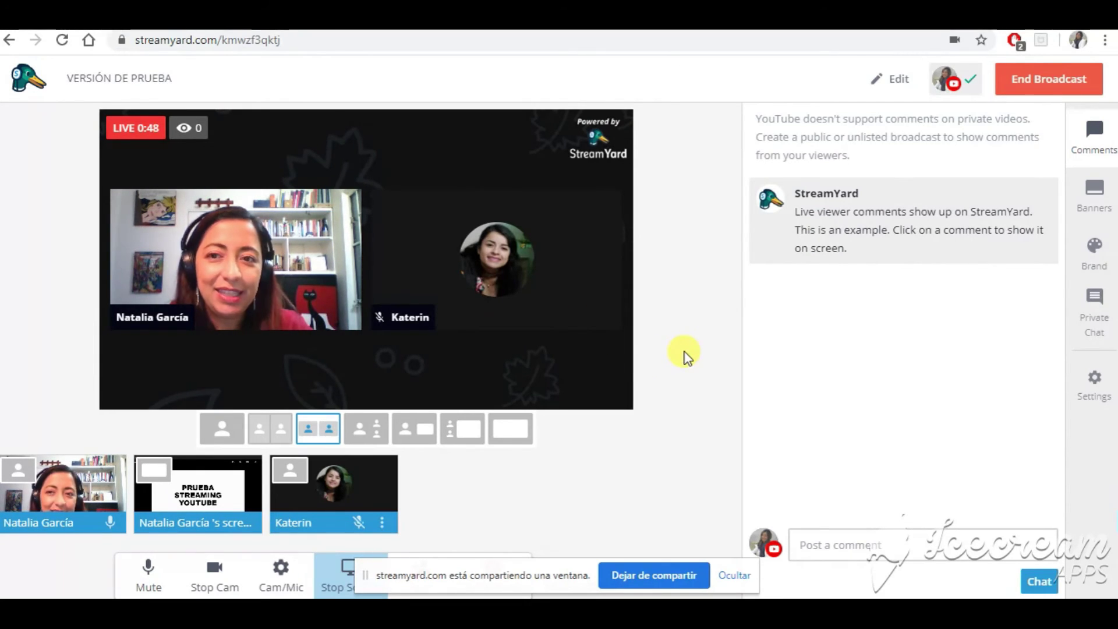
Show the sample viewer comment on the live stream, then hide it again.
{"action": "mouse_move", "coordinate": [883, 215]}
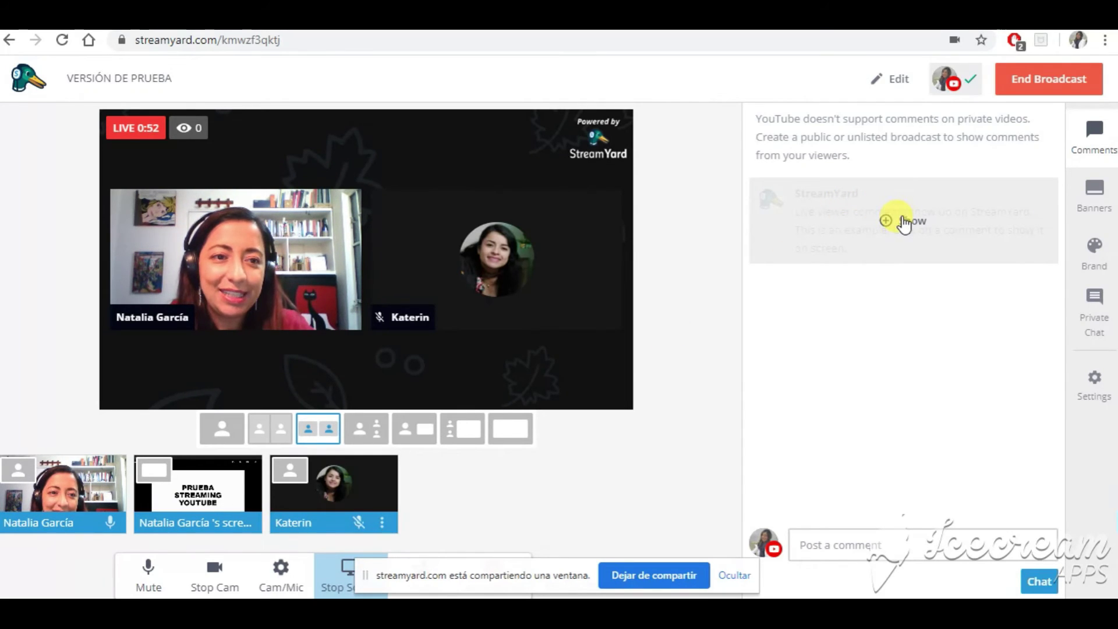
{"action": "left_click", "coordinate": [904, 221]}
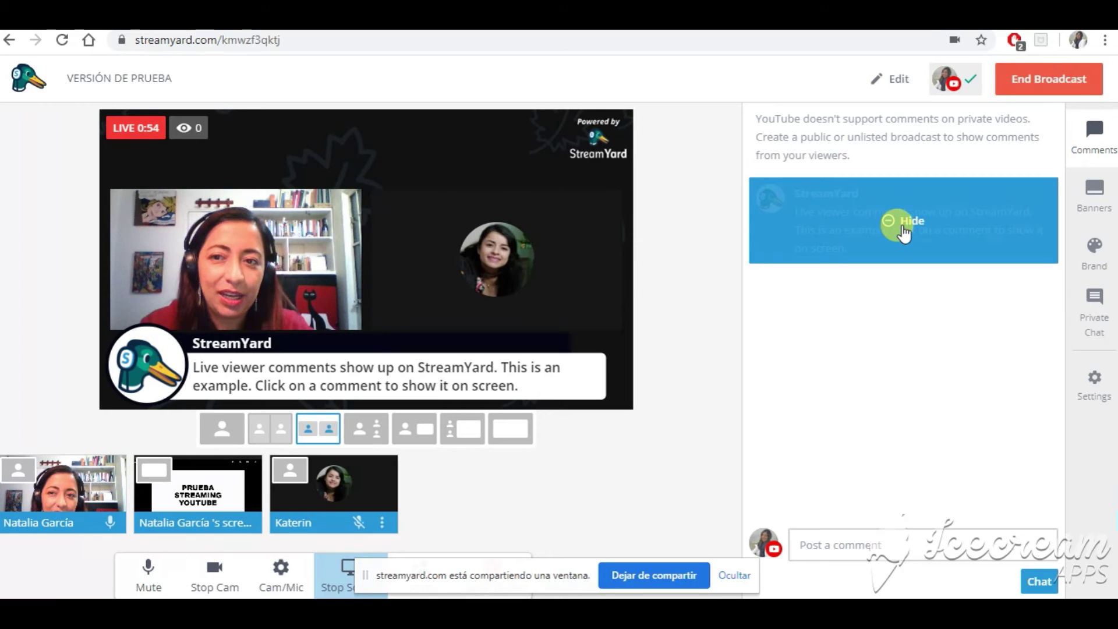
{"action": "left_click", "coordinate": [904, 226]}
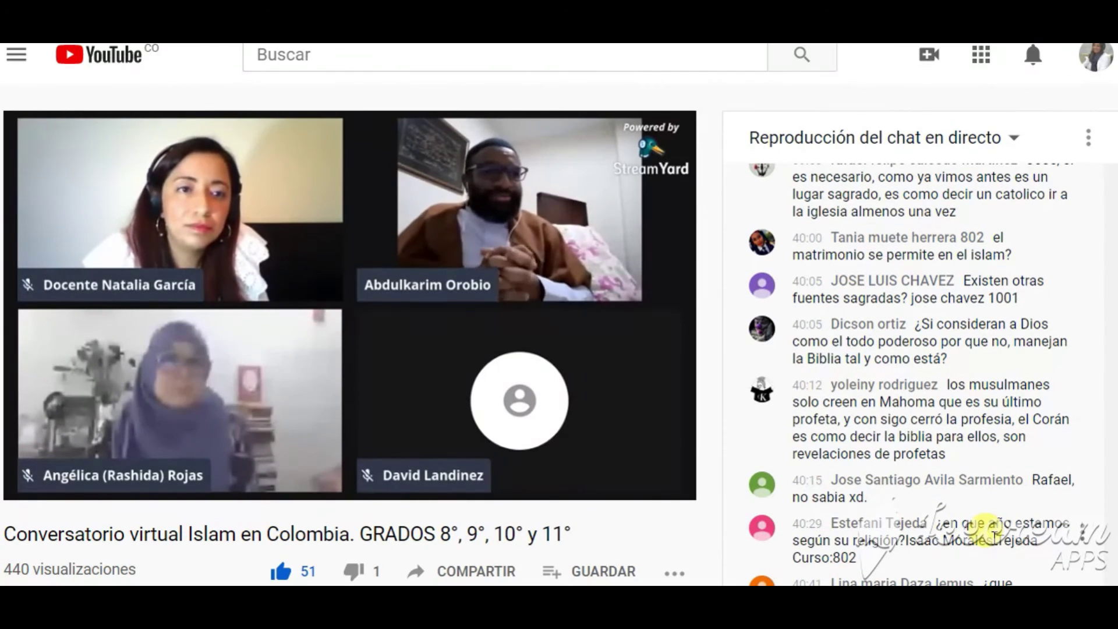
Scroll down the chat replay of the Islam en Colombia talk.
{"action": "scroll", "coordinate": [1080, 250], "scroll_direction": "down", "scroll_amount": 3}
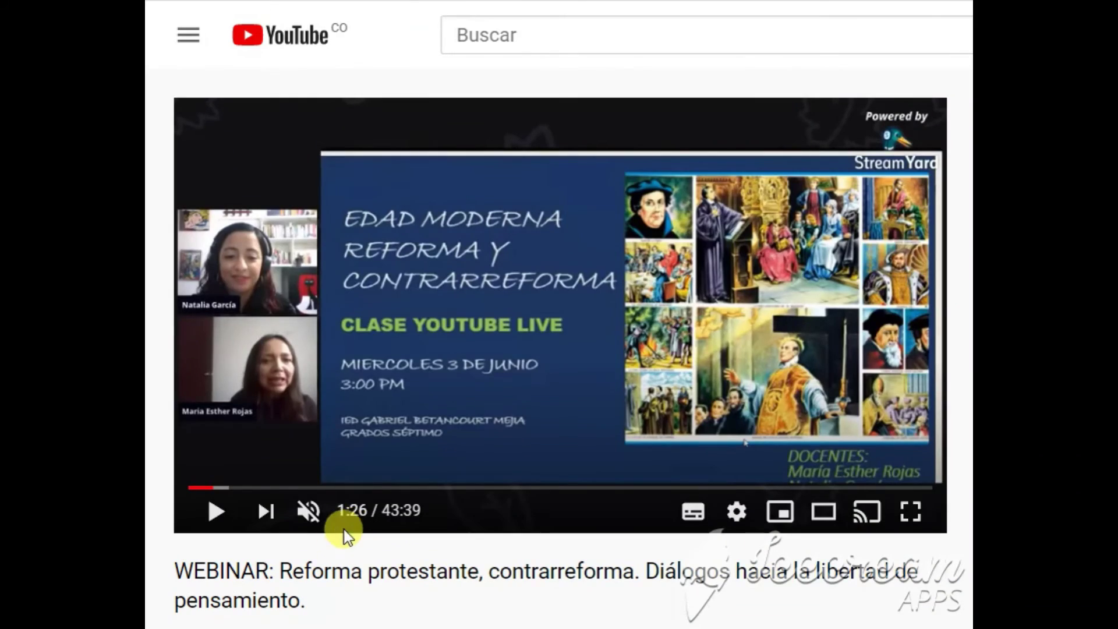
Play the Reforma protestante webinar and jump ahead to 12:10, 16:30, 20:49, 27:08 and 33:09.
{"action": "left_click", "coordinate": [211, 513]}
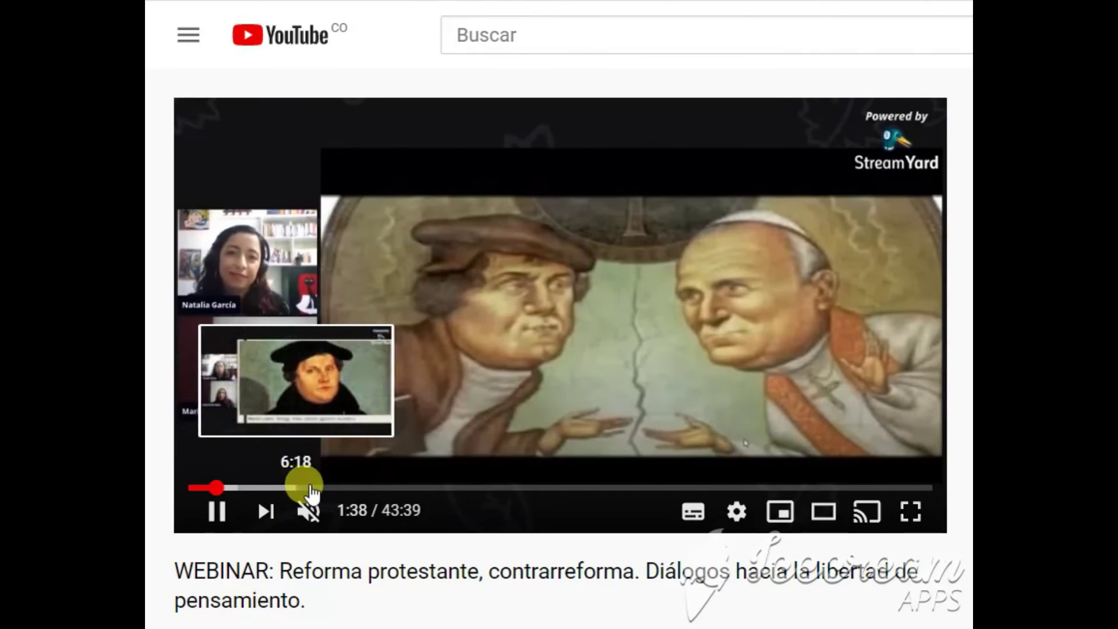
{"action": "left_click", "coordinate": [398, 488]}
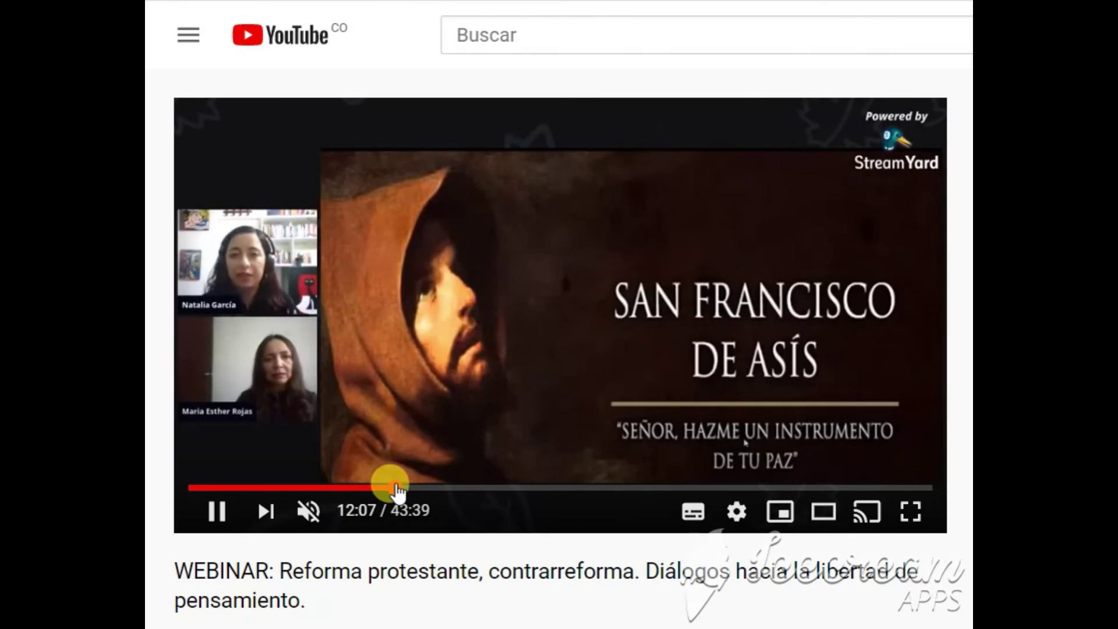
{"action": "left_click", "coordinate": [472, 491]}
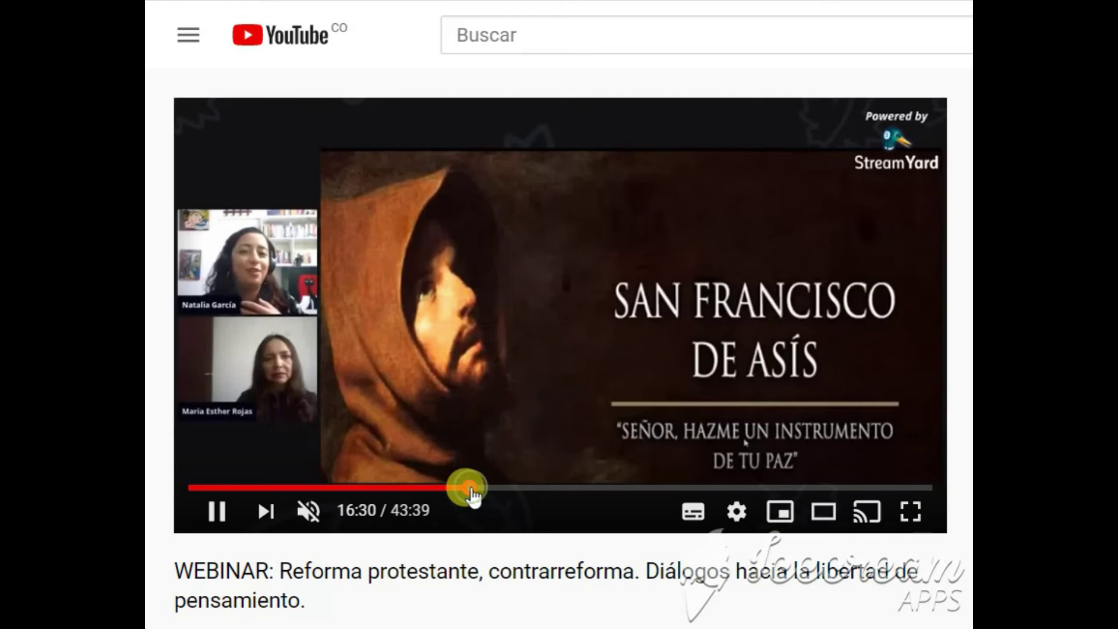
{"action": "left_click", "coordinate": [545, 490]}
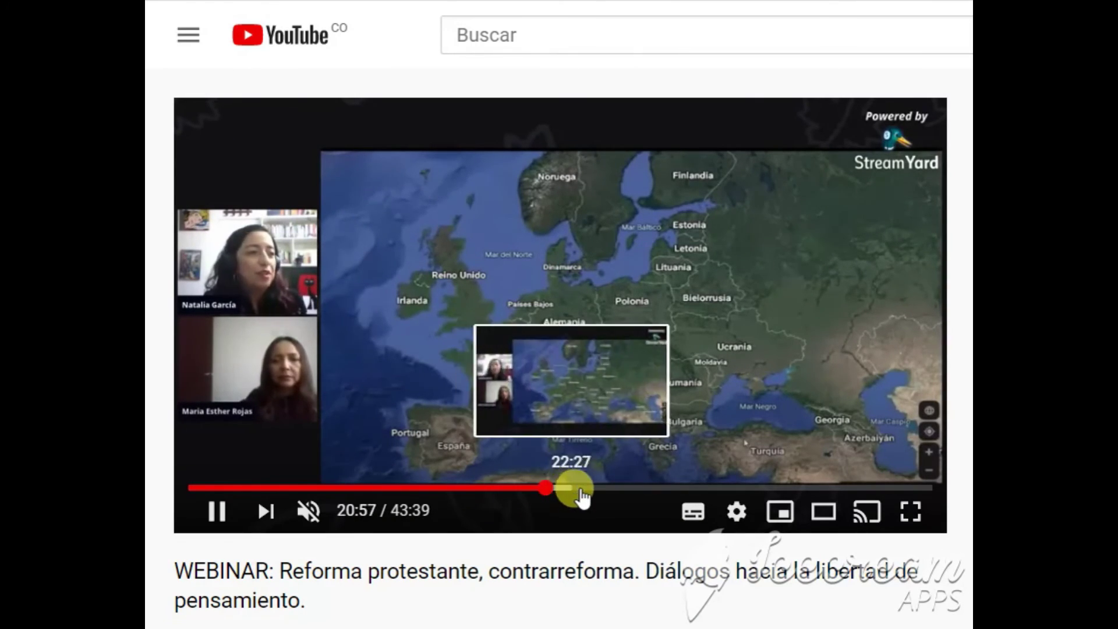
{"action": "left_click", "coordinate": [650, 488]}
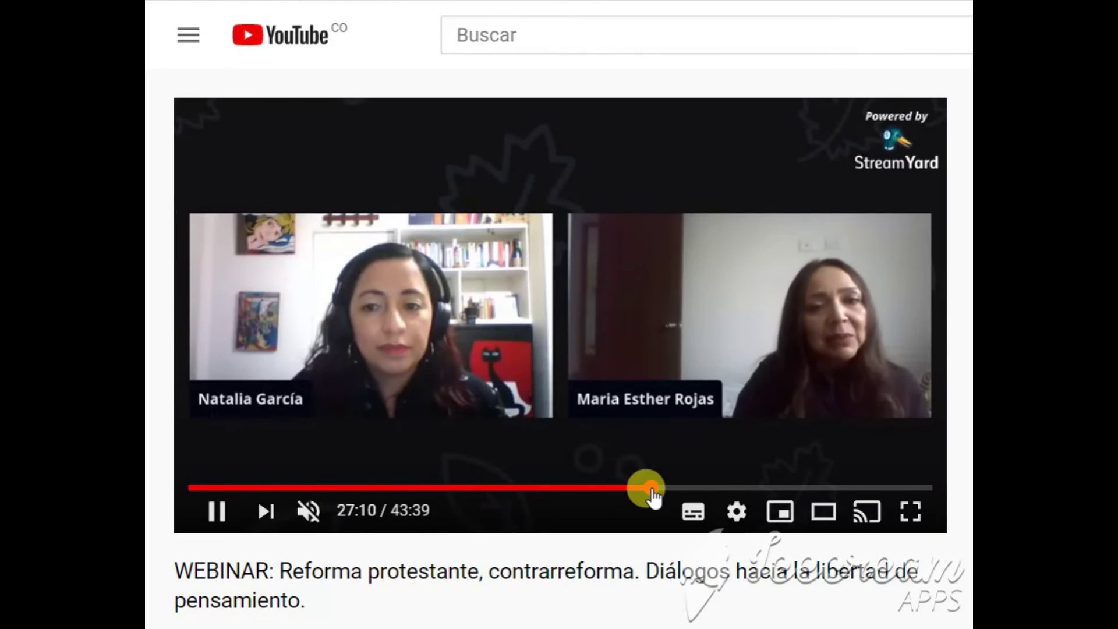
{"action": "left_click", "coordinate": [754, 489]}
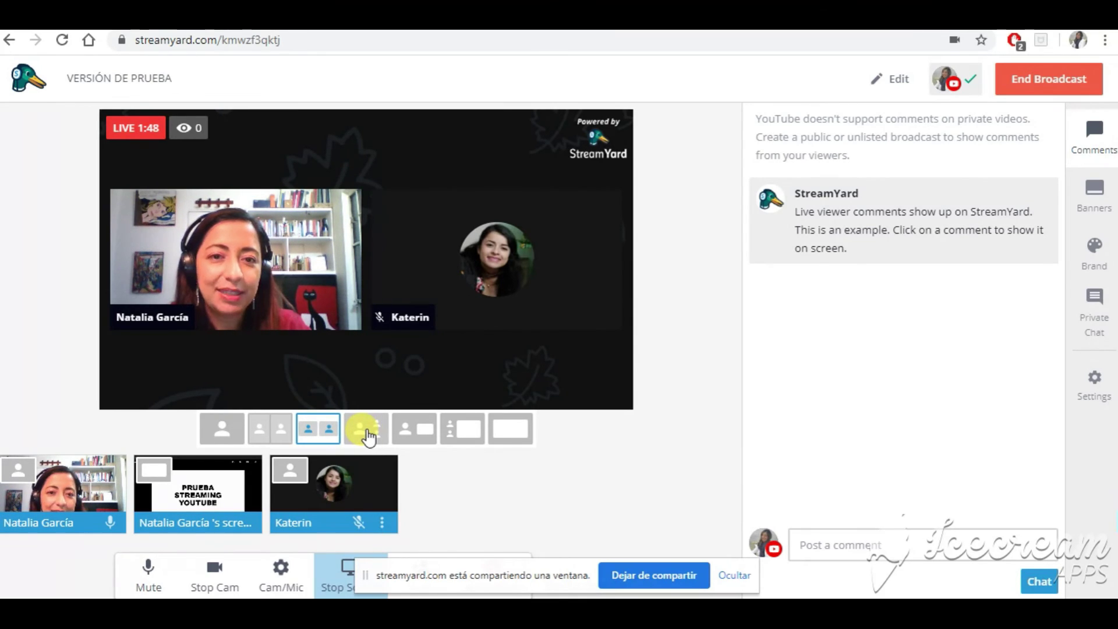
Briefly show the sample viewer comment, then toggle the first example banner, leaving it on stream.
{"action": "mouse_move", "coordinate": [867, 240]}
{"action": "left_click", "coordinate": [894, 221]}
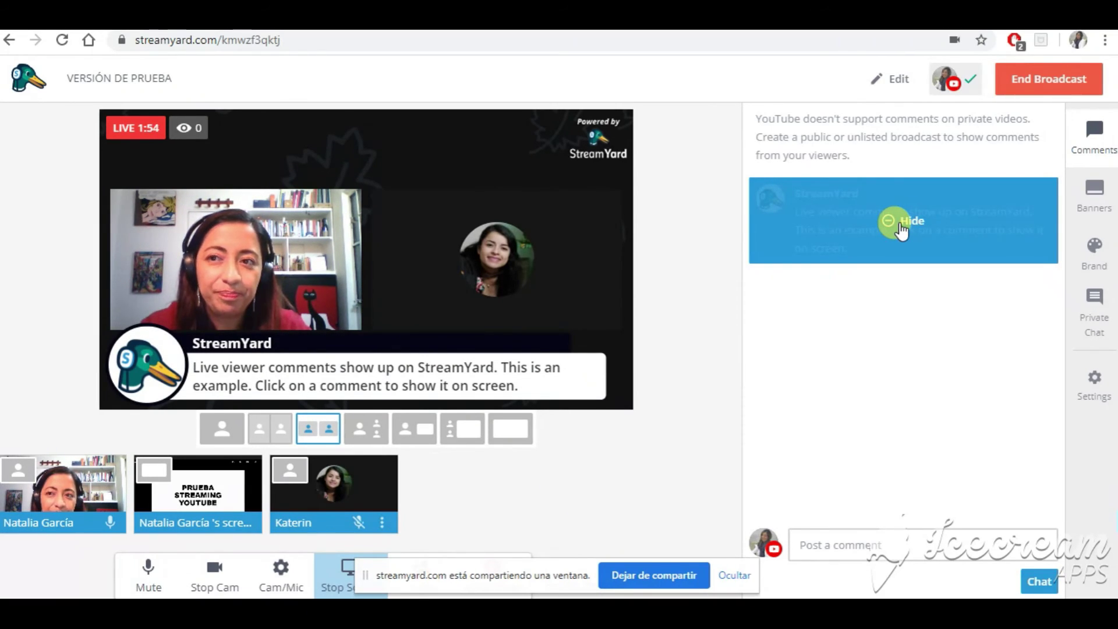
{"action": "left_click", "coordinate": [901, 229]}
{"action": "left_click", "coordinate": [1092, 196]}
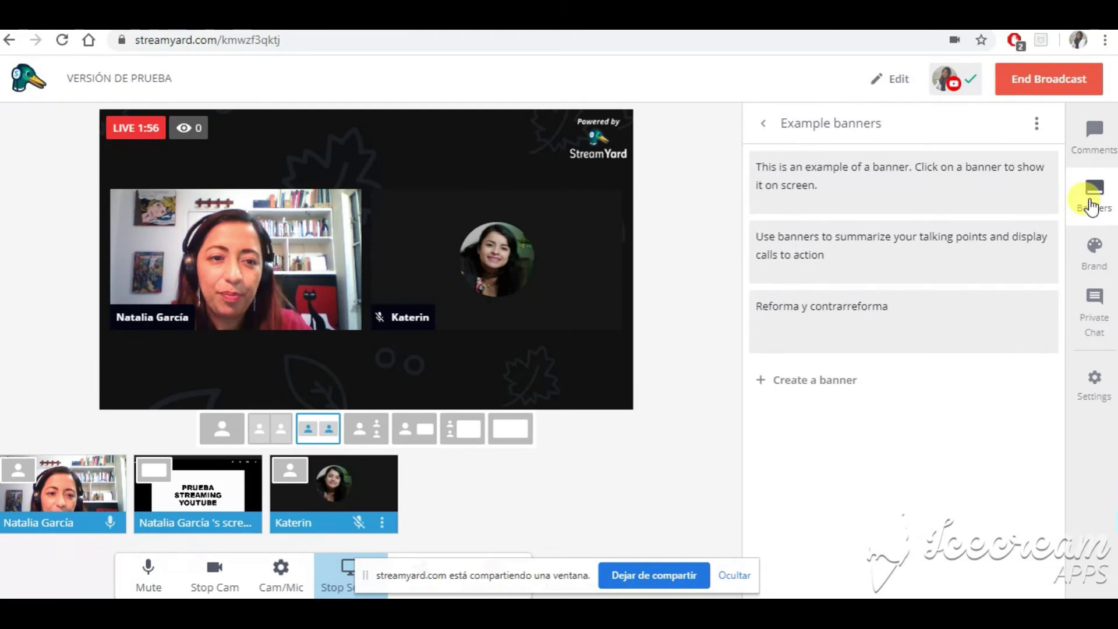
{"action": "mouse_move", "coordinate": [828, 198]}
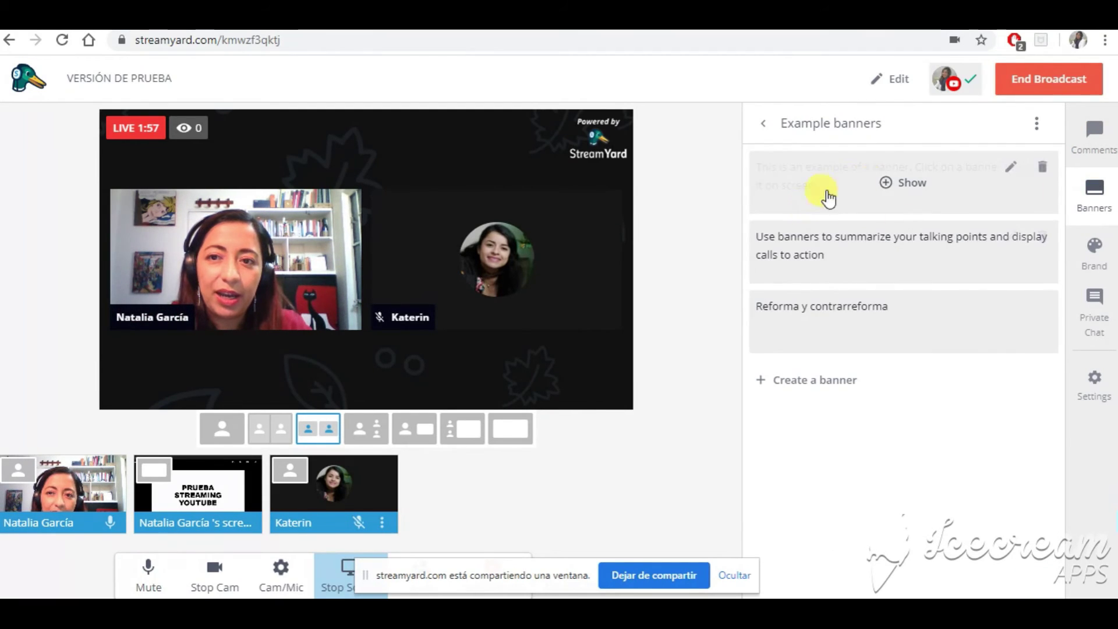
{"action": "left_click", "coordinate": [887, 184]}
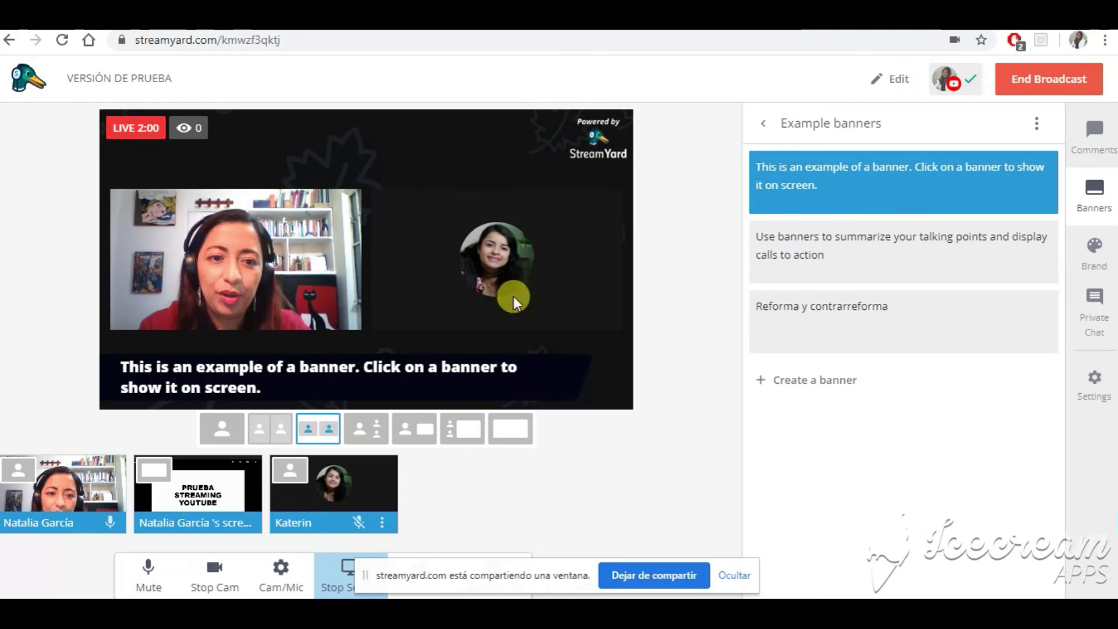
{"action": "mouse_move", "coordinate": [968, 167]}
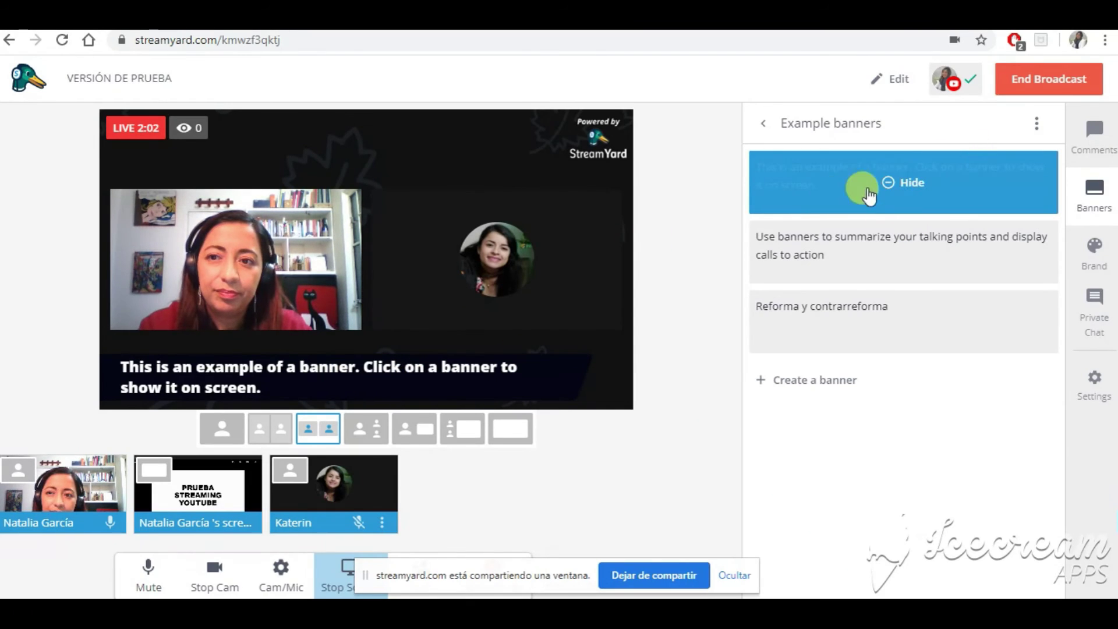
{"action": "left_click", "coordinate": [910, 180]}
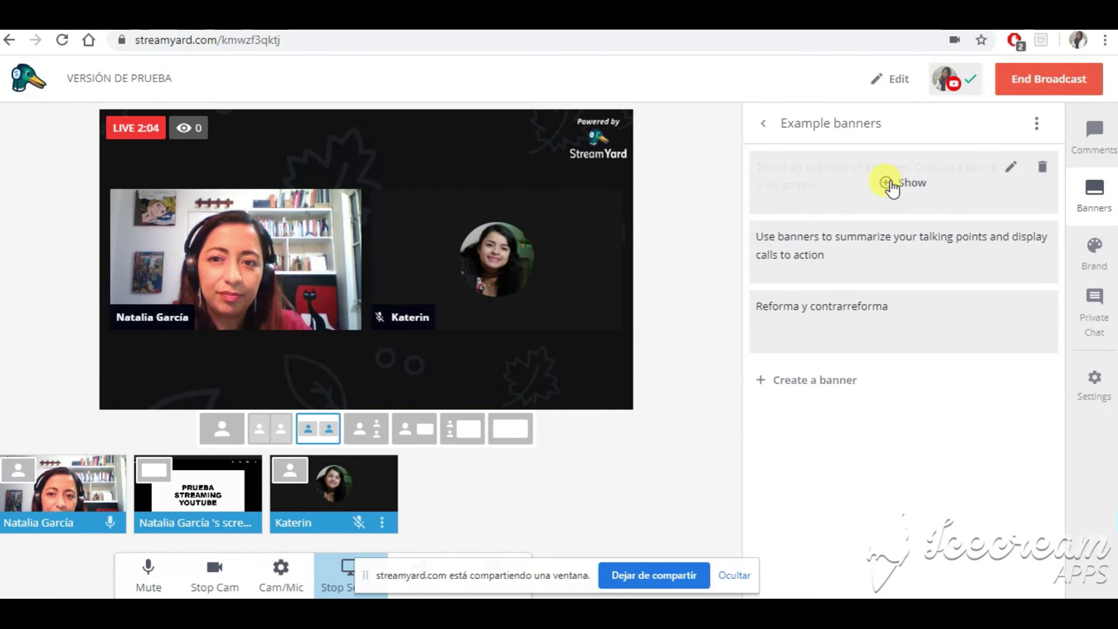
{"action": "left_click", "coordinate": [889, 184]}
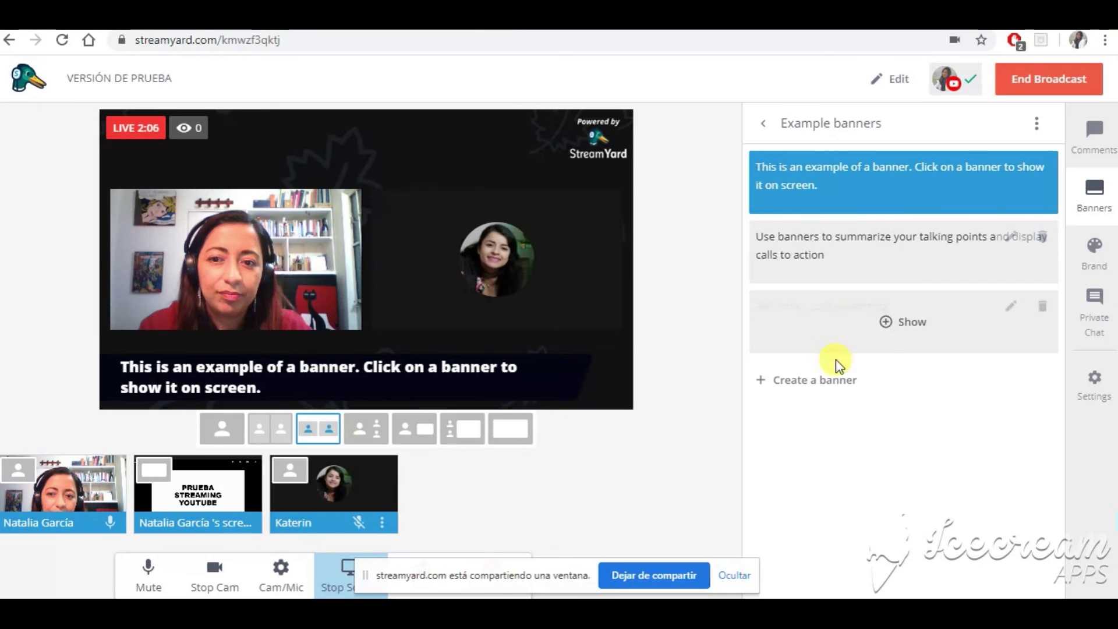
Create a new banner reading 'Versión de prueba' and put it on the live stream.
{"action": "left_click", "coordinate": [790, 384]}
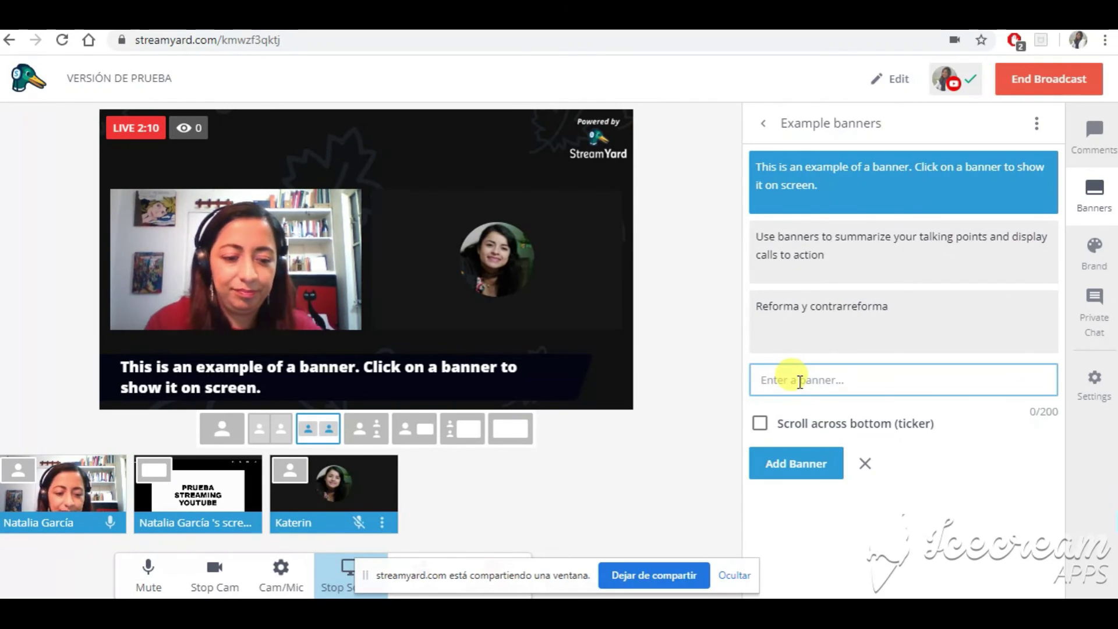
{"action": "type", "text": "Versión de prueba"}
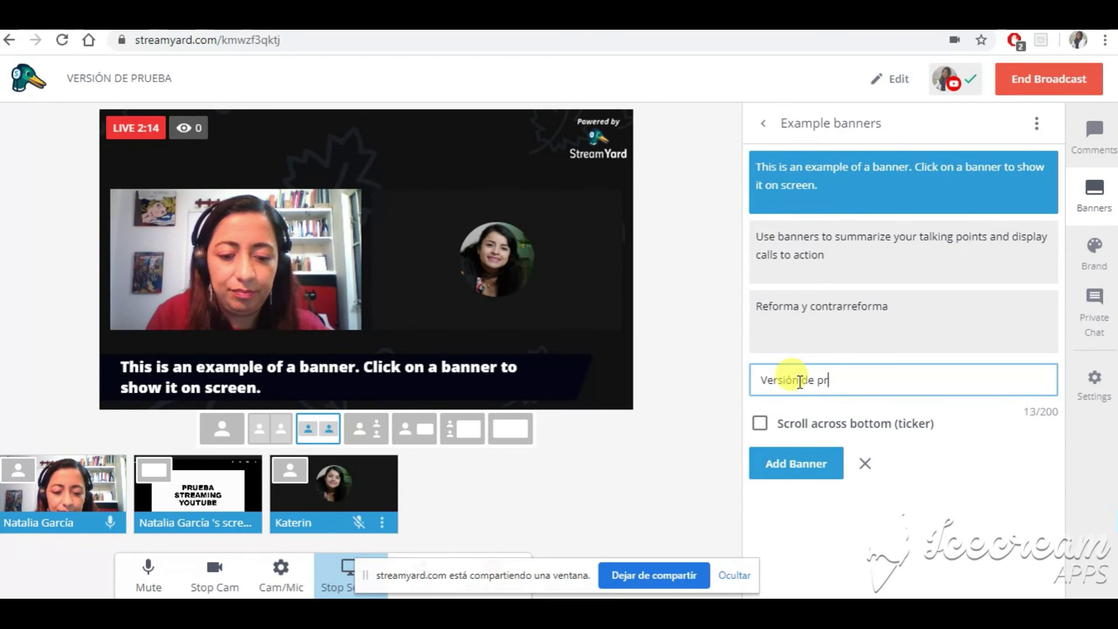
{"action": "left_click", "coordinate": [782, 462]}
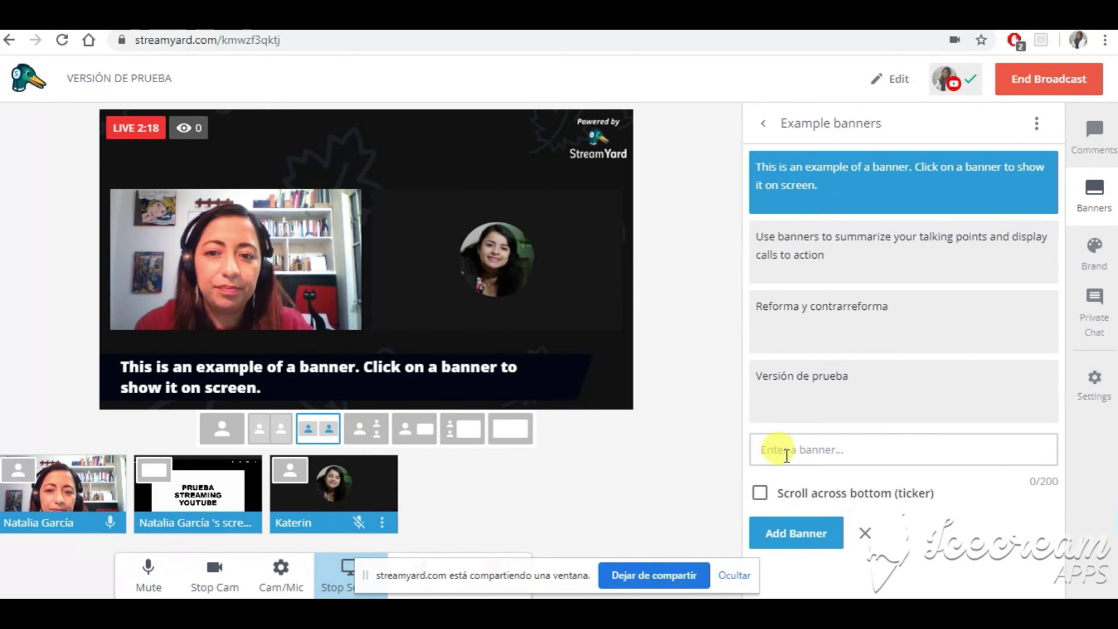
{"action": "left_click", "coordinate": [828, 380]}
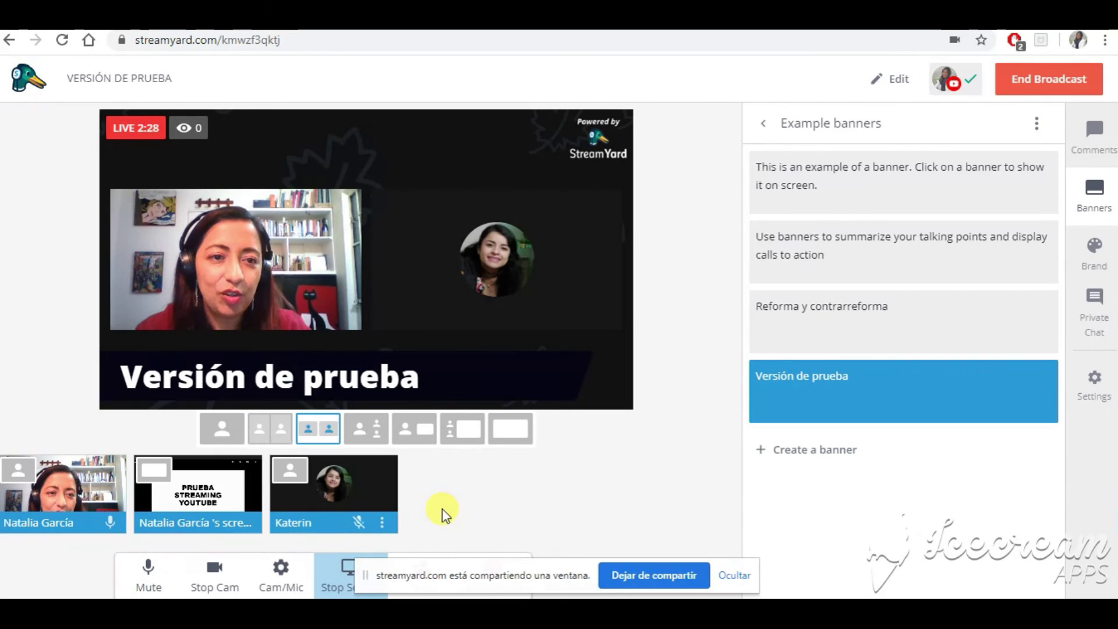
{"action": "mouse_move", "coordinate": [384, 495]}
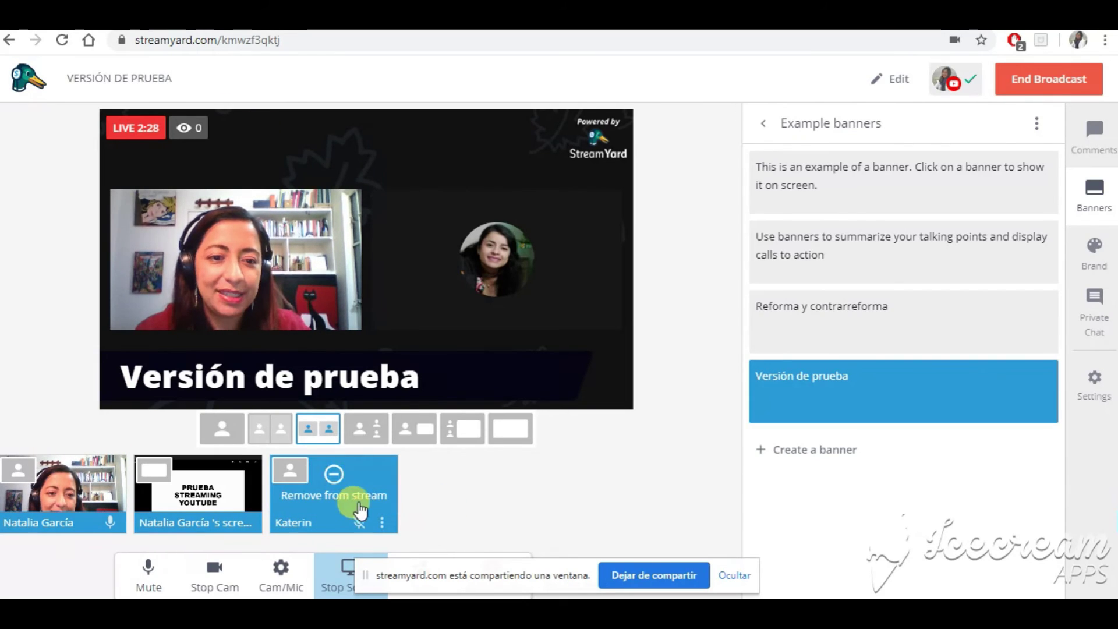
Remove the guest from stage, end the broadcast, rate it Good and skip written feedback.
{"action": "left_click", "coordinate": [336, 481]}
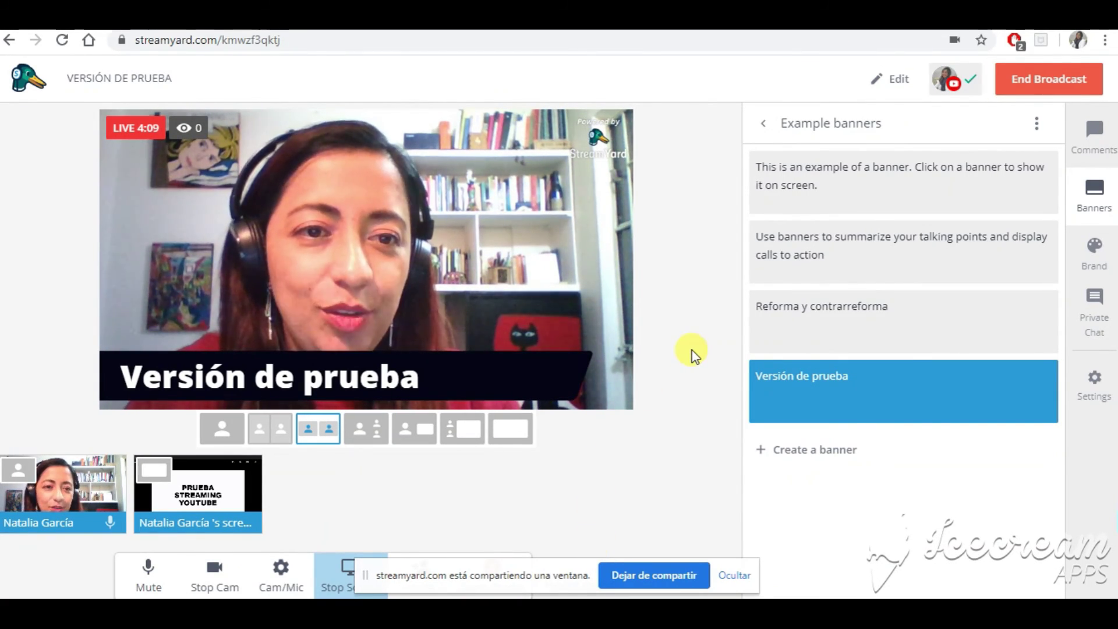
{"action": "left_click", "coordinate": [1038, 81]}
{"action": "left_click", "coordinate": [1039, 174]}
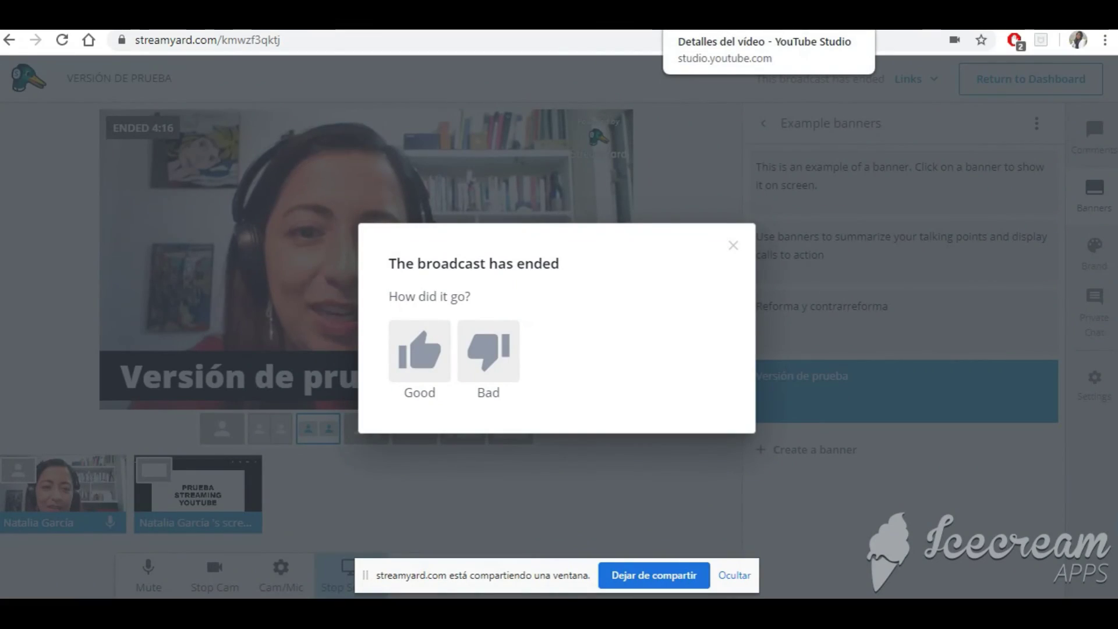
{"action": "left_click", "coordinate": [426, 362]}
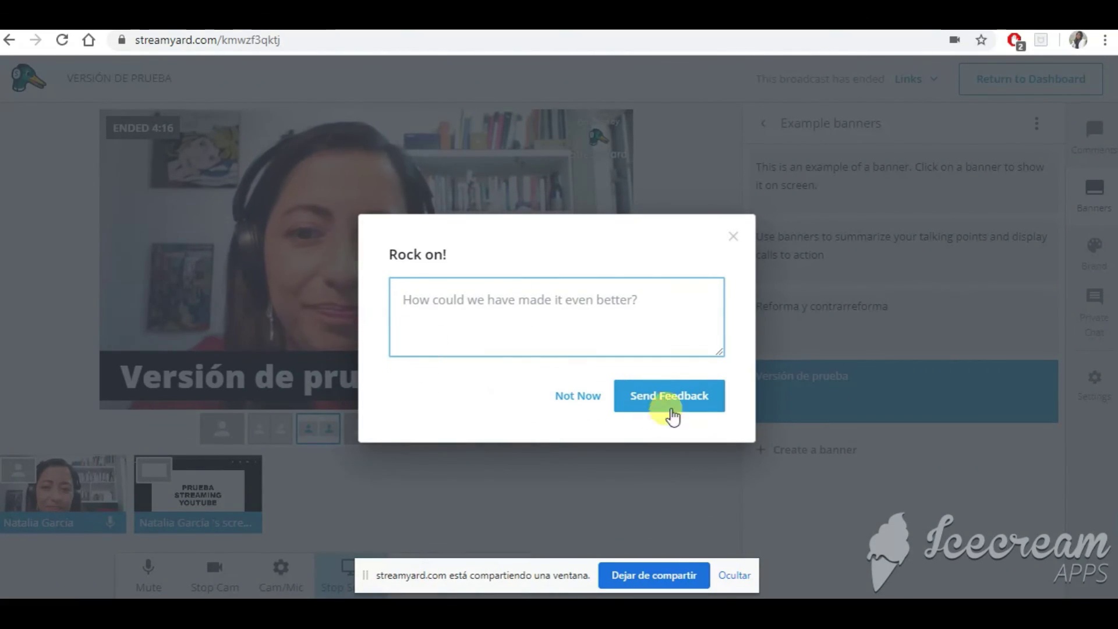
{"action": "left_click", "coordinate": [588, 395]}
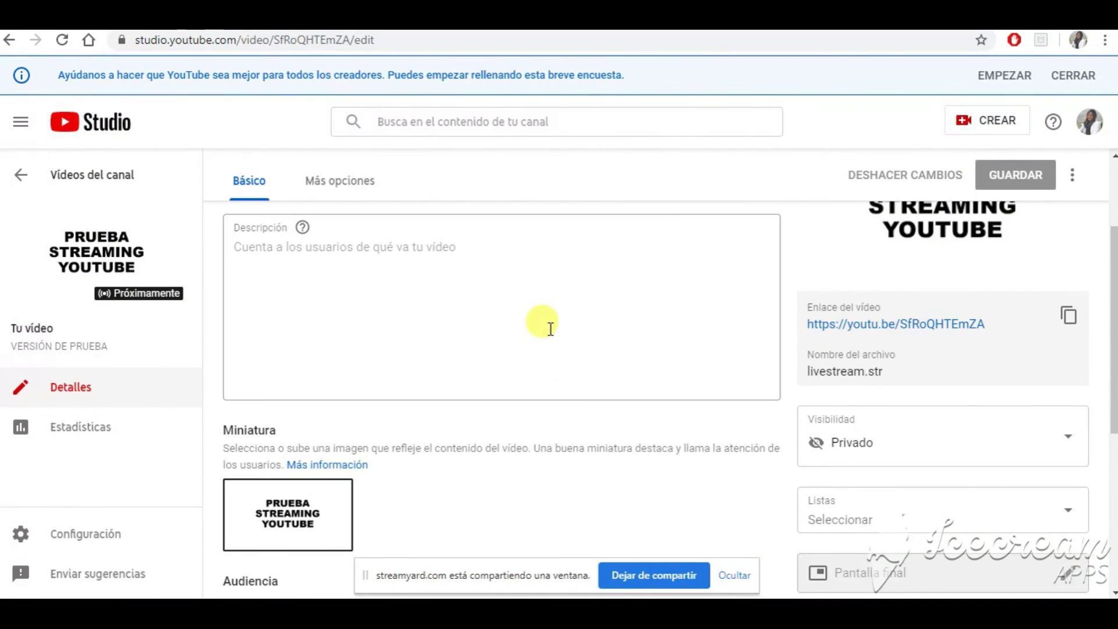
Go through the channel's videos to the live streams list and open VERSIÓN DE PRUEBA's details.
{"action": "scroll", "coordinate": [544, 324], "scroll_direction": "up", "scroll_amount": 3}
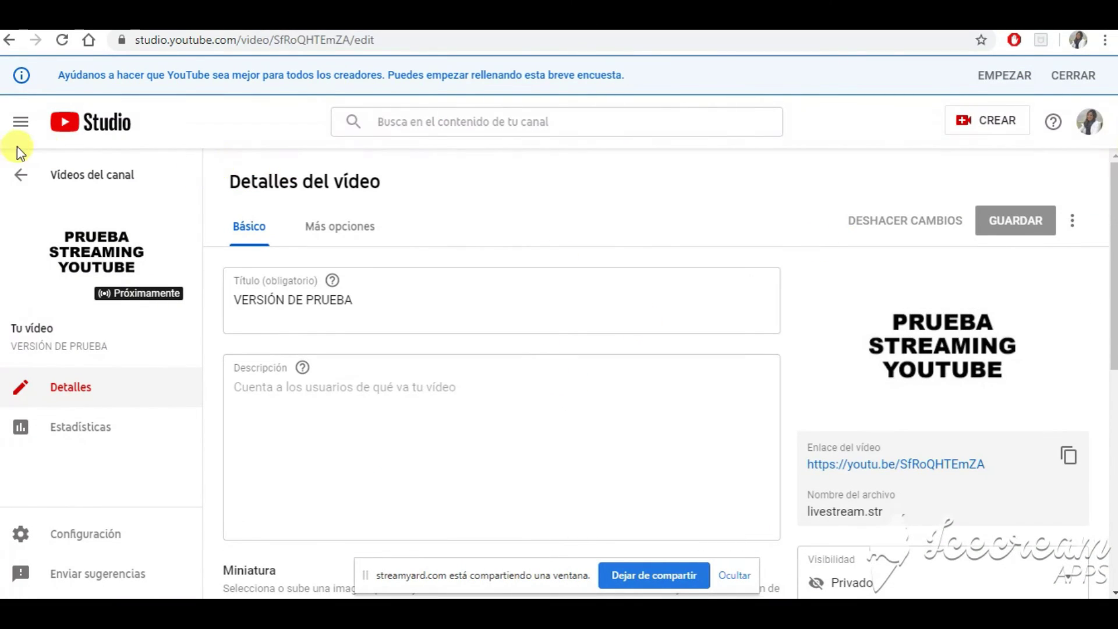
{"action": "left_click", "coordinate": [96, 128]}
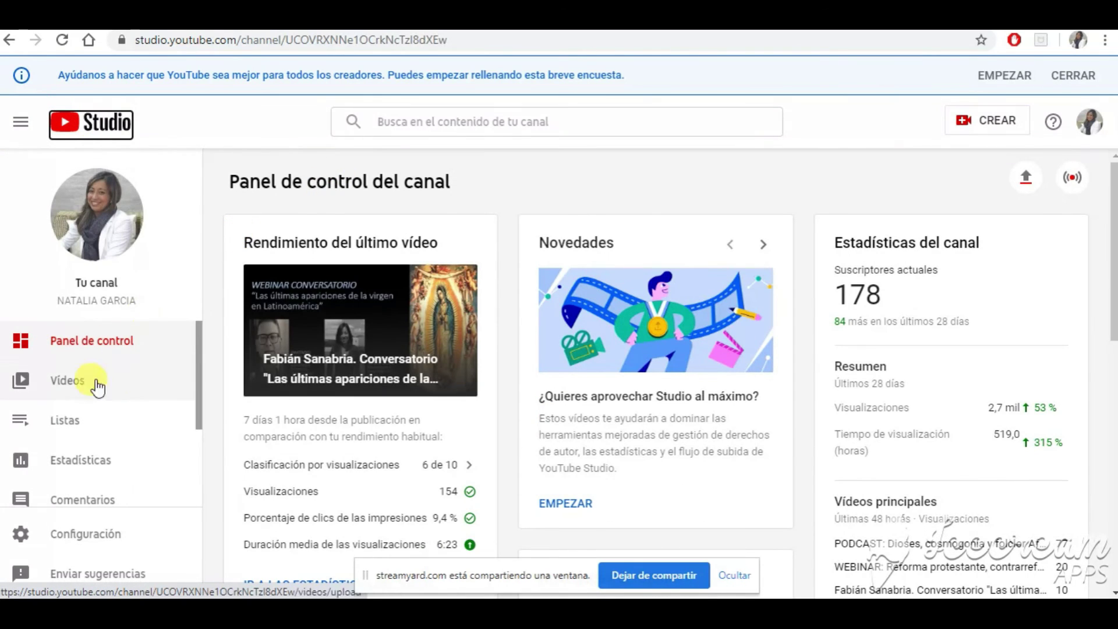
{"action": "left_click", "coordinate": [68, 384]}
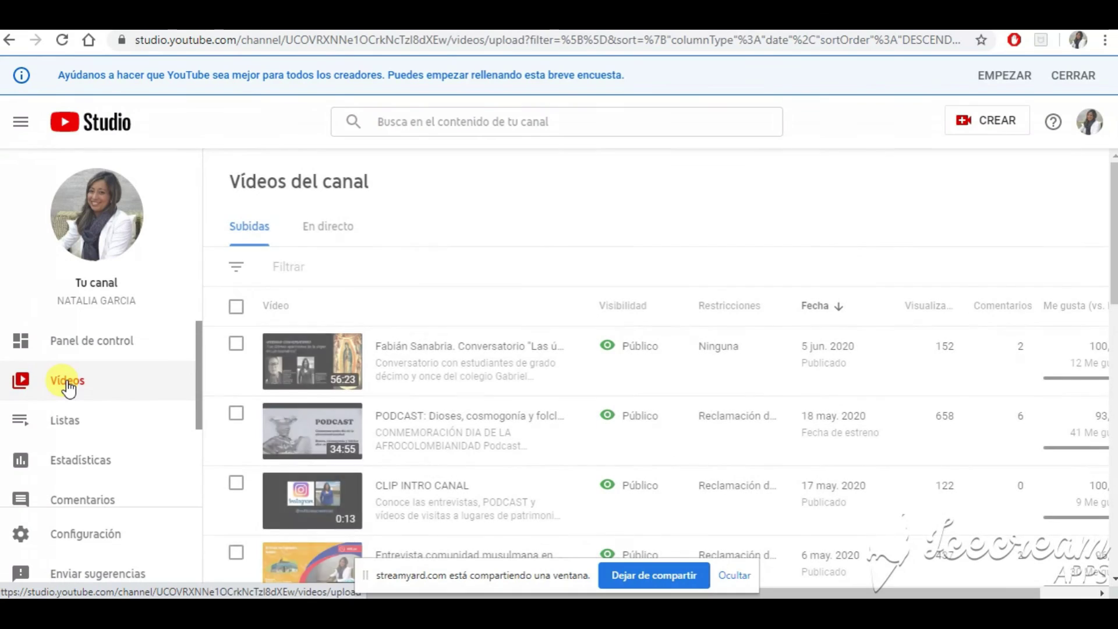
{"action": "left_click", "coordinate": [328, 228]}
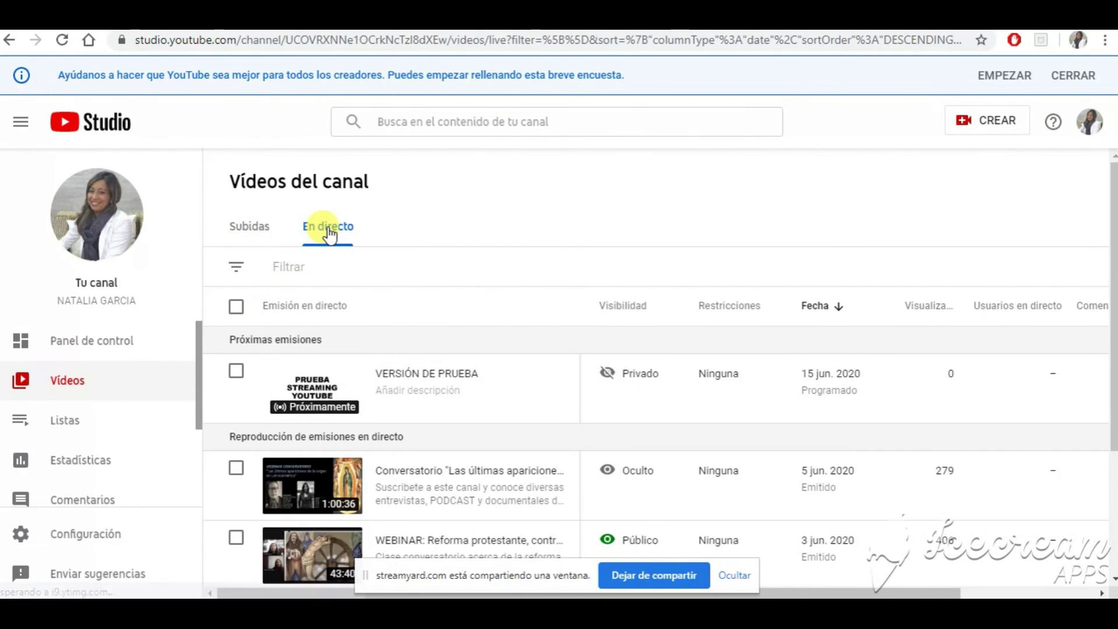
{"action": "scroll", "coordinate": [543, 271], "scroll_direction": "down", "scroll_amount": 3}
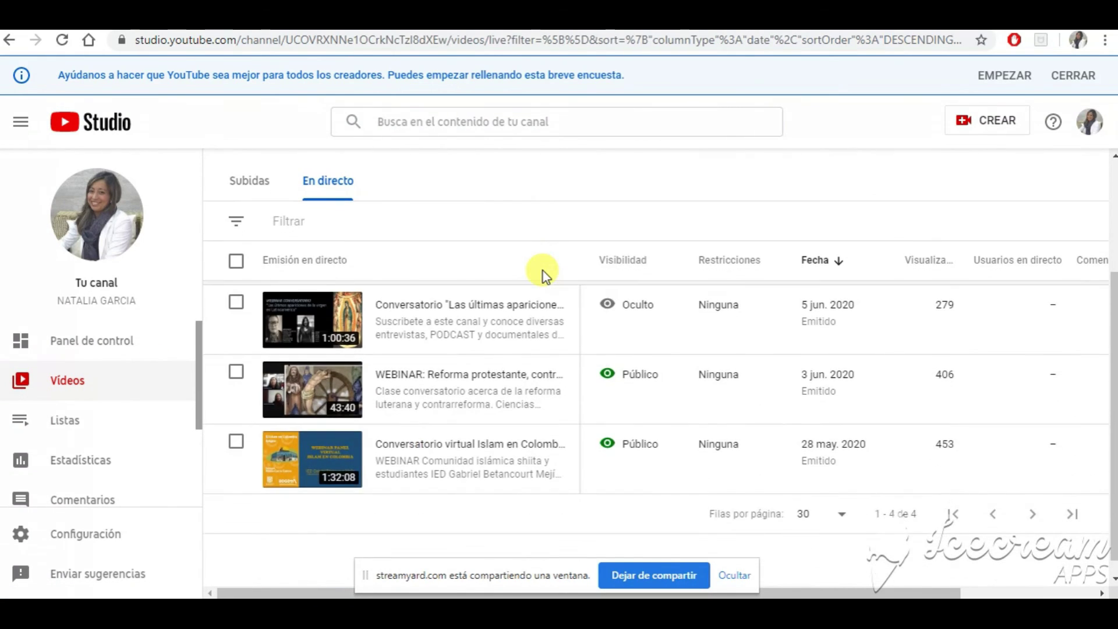
{"action": "scroll", "coordinate": [543, 271], "scroll_direction": "up", "scroll_amount": 3}
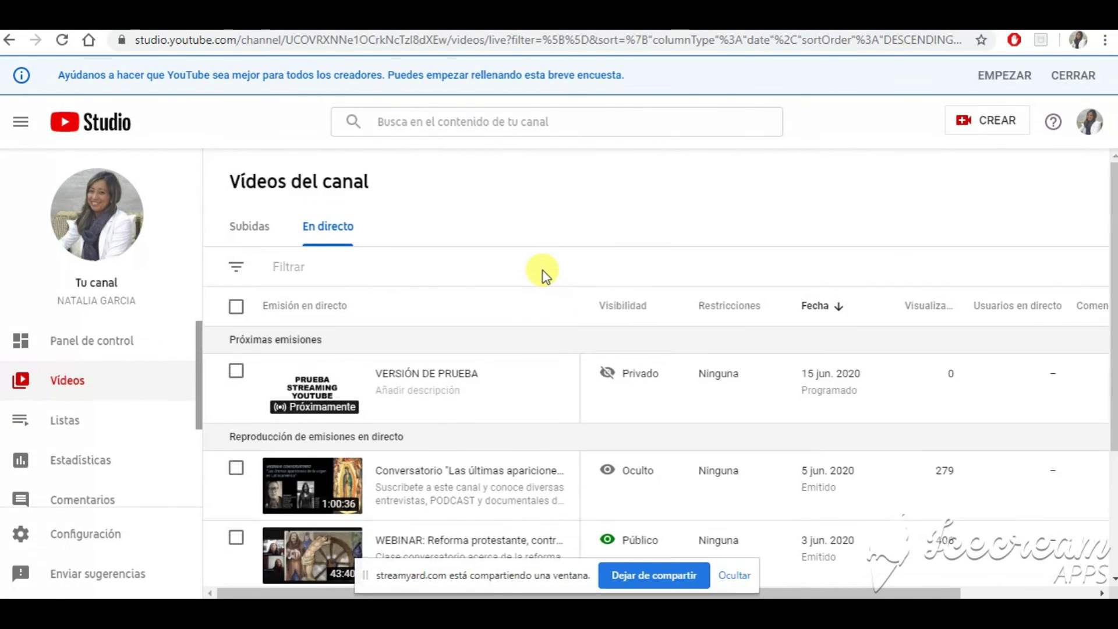
{"action": "left_click", "coordinate": [296, 383]}
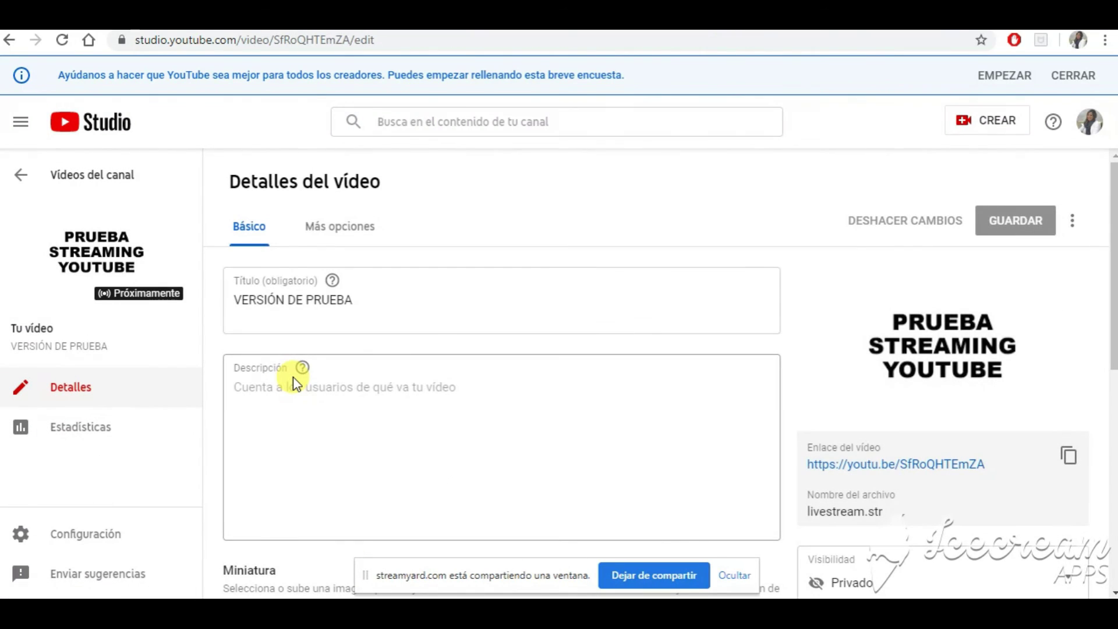
Scroll through the private video's details page, then return to the StreamYard broadcast tab.
{"action": "scroll", "coordinate": [446, 319], "scroll_direction": "down", "scroll_amount": 4}
{"action": "scroll", "coordinate": [446, 320], "scroll_direction": "down", "scroll_amount": 5}
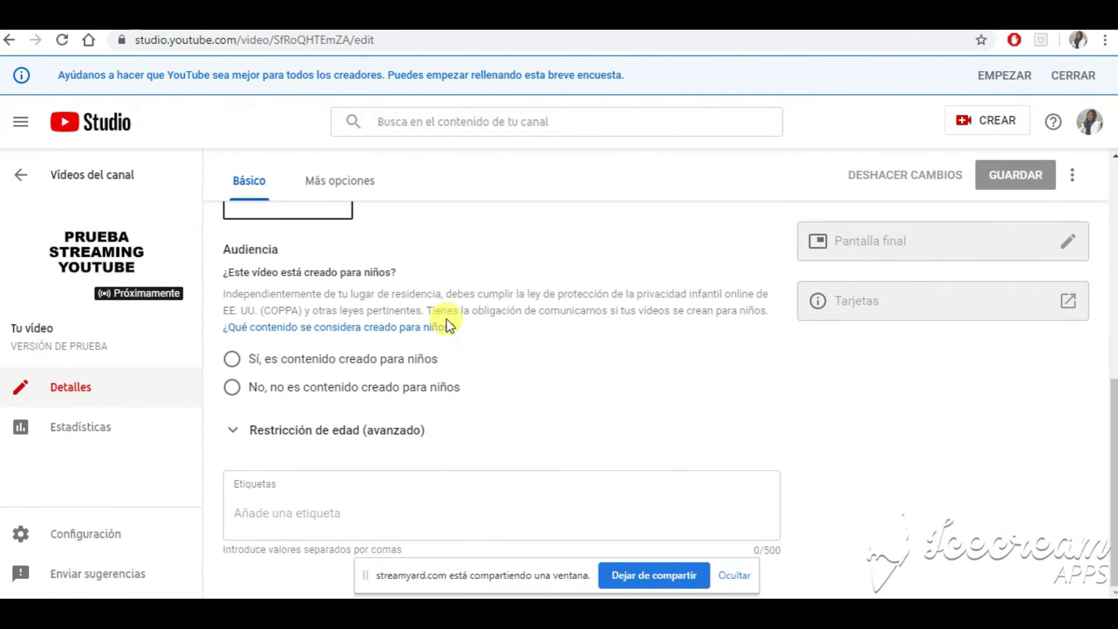
{"action": "scroll", "coordinate": [446, 320], "scroll_direction": "up", "scroll_amount": 9}
{"action": "scroll", "coordinate": [446, 319], "scroll_direction": "up", "scroll_amount": 1}
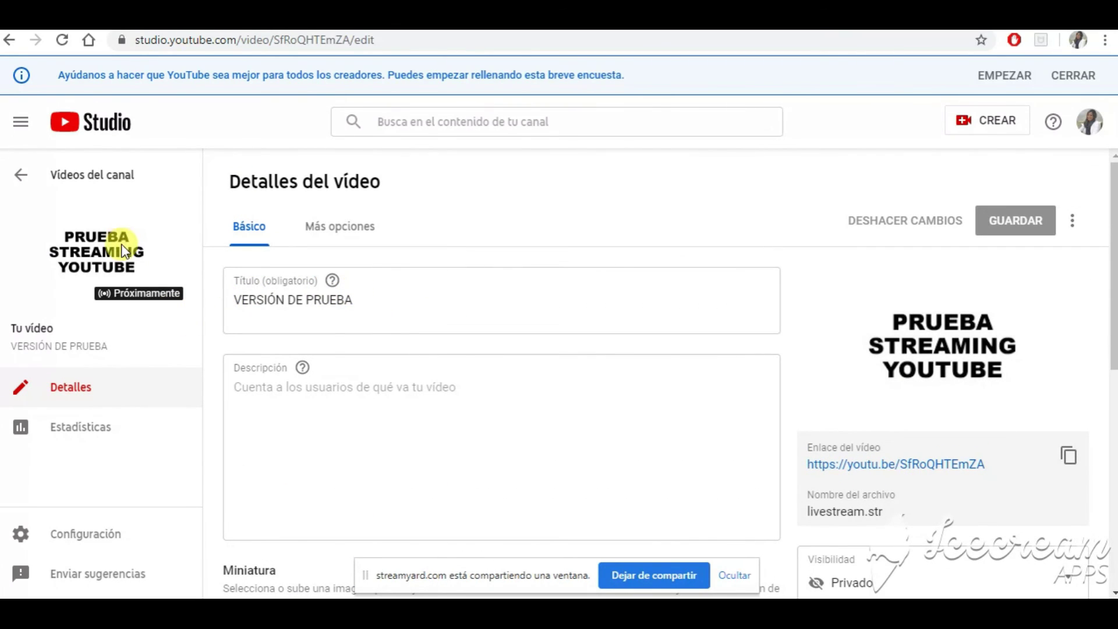
{"action": "scroll", "coordinate": [544, 330], "scroll_direction": "down", "scroll_amount": 8}
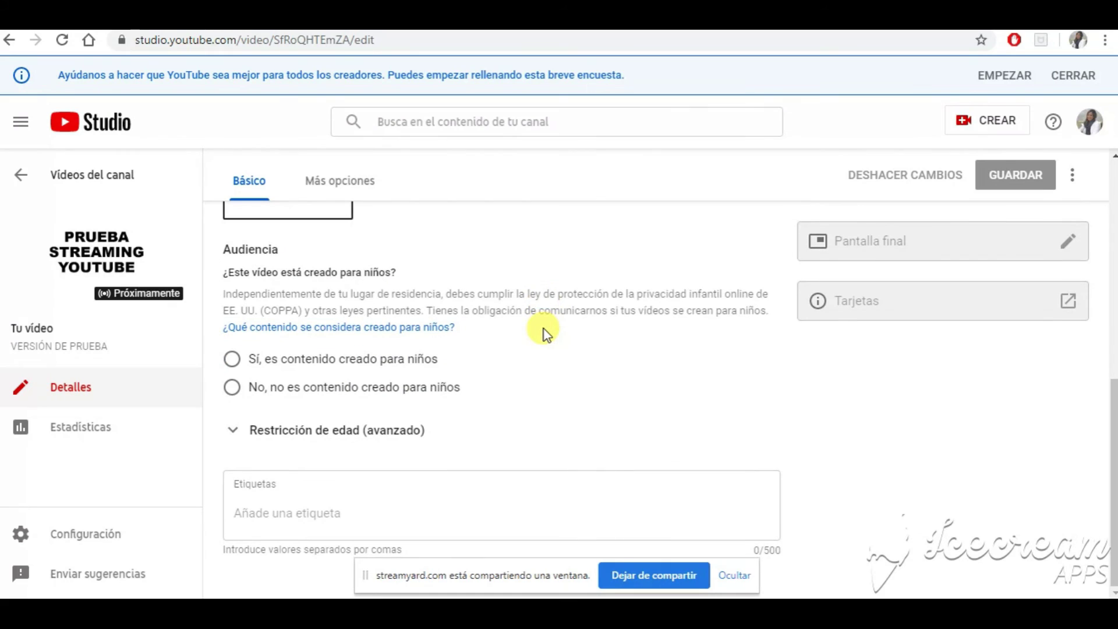
{"action": "scroll", "coordinate": [544, 329], "scroll_direction": "up", "scroll_amount": 9}
{"action": "scroll", "coordinate": [544, 330], "scroll_direction": "up", "scroll_amount": 1}
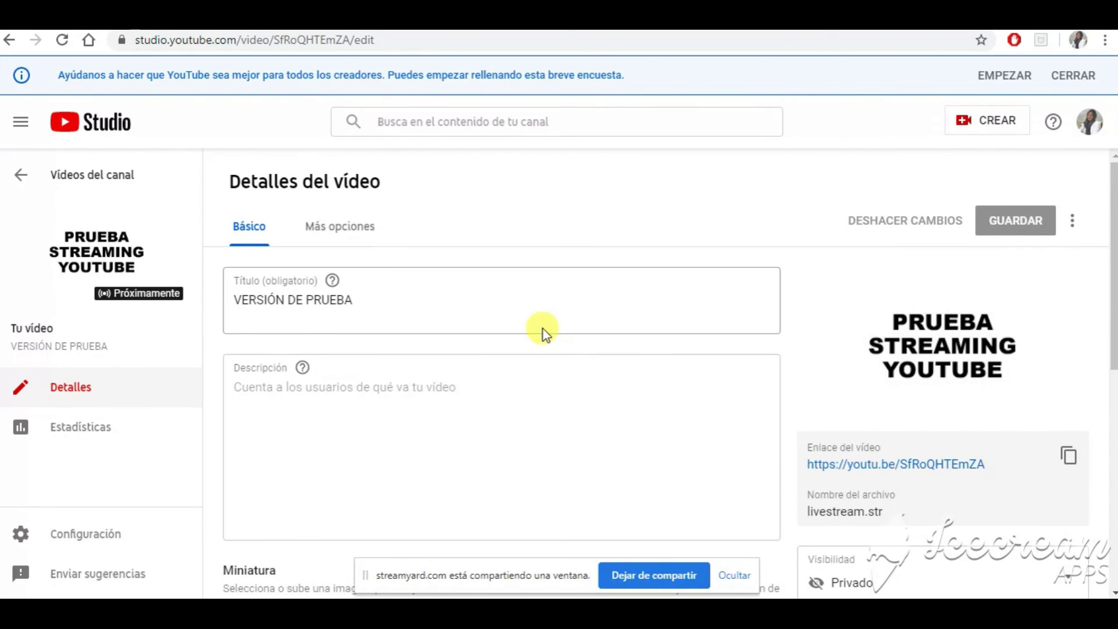
{"action": "scroll", "coordinate": [542, 330], "scroll_direction": "down", "scroll_amount": 1}
{"action": "key", "text": "ctrl+Tab"}
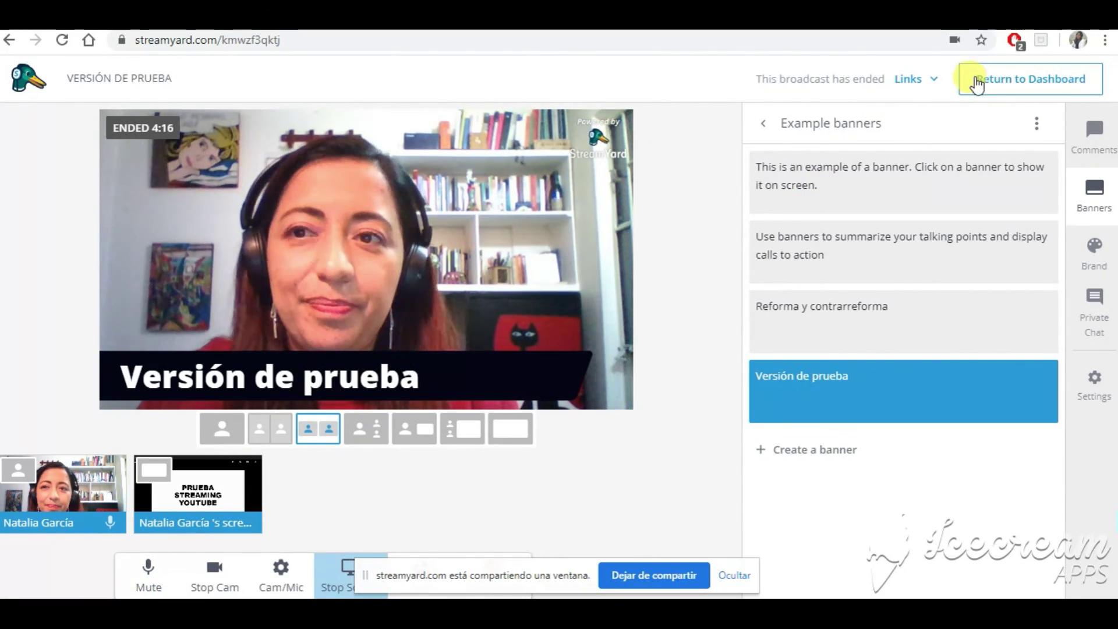
Back on the dashboard, view the oldest past broadcast's recording download options, then close them.
{"action": "left_click", "coordinate": [1005, 78]}
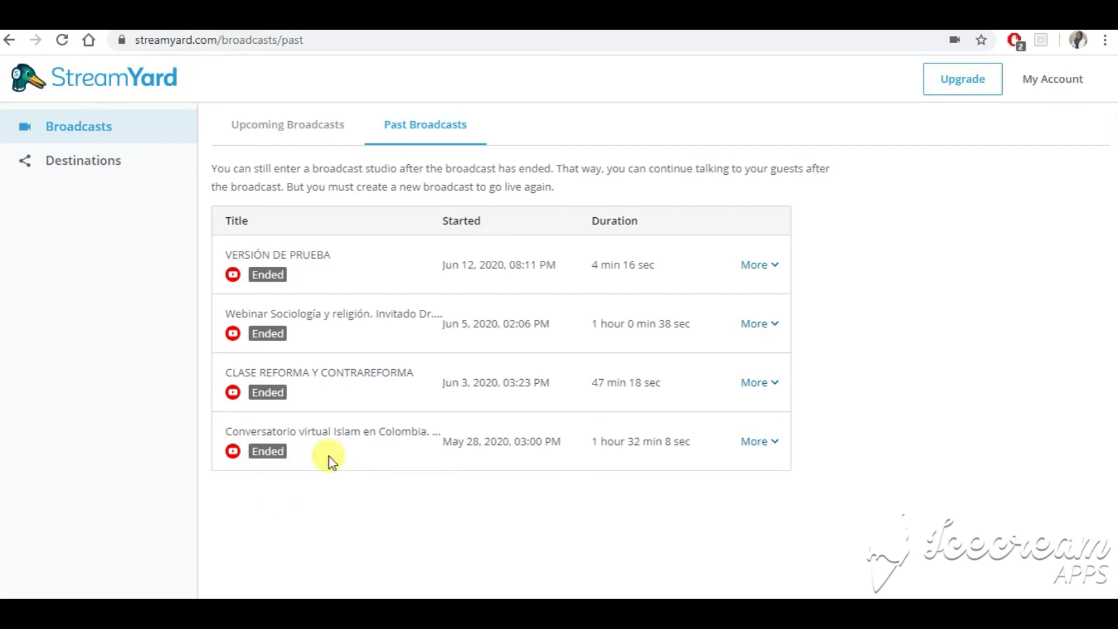
{"action": "left_click", "coordinate": [776, 444]}
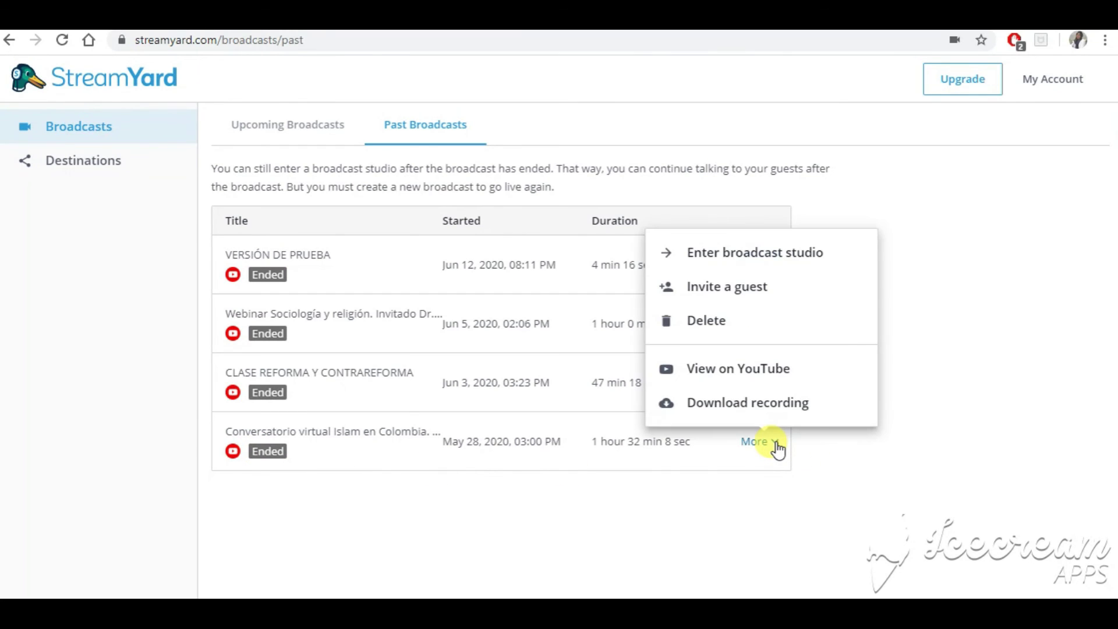
{"action": "left_click", "coordinate": [714, 409]}
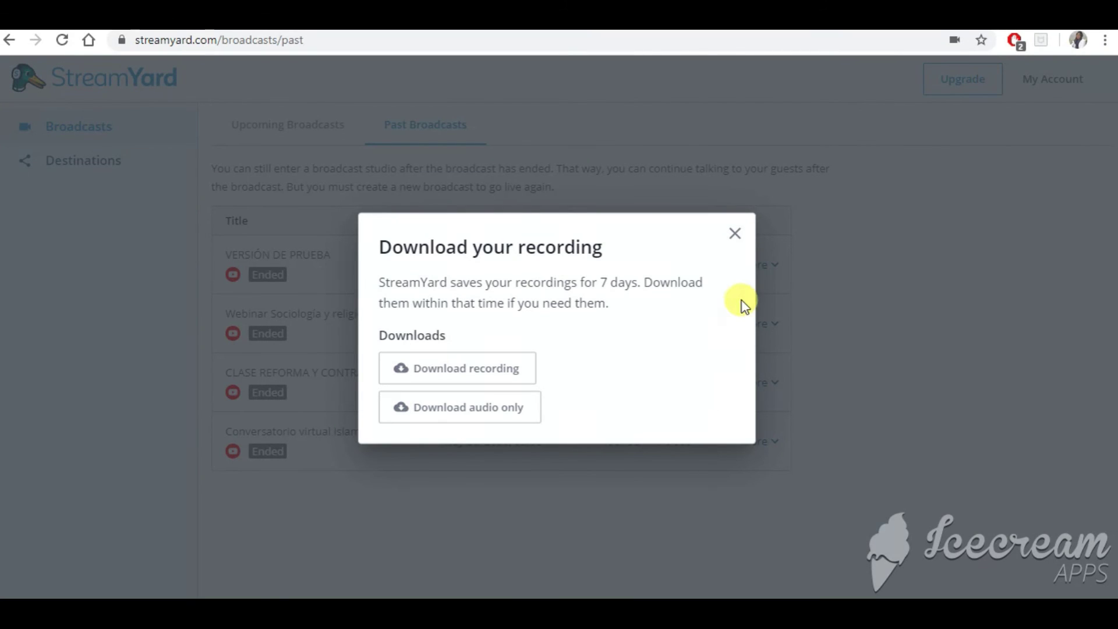
{"action": "left_click", "coordinate": [734, 235]}
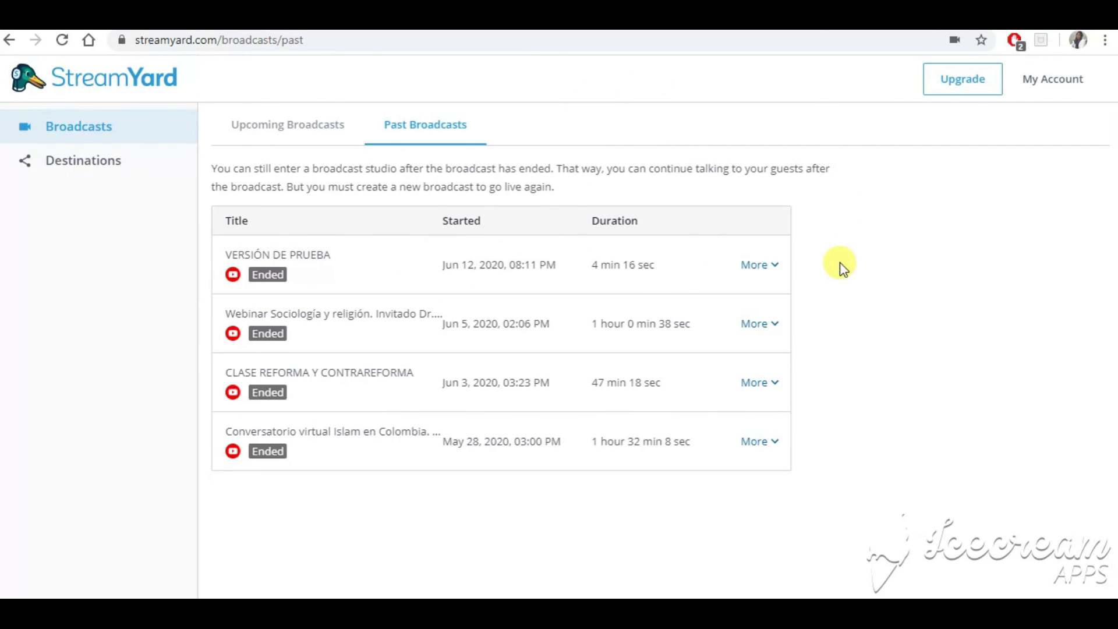
Delete the VERSIÓN DE PRUEBA broadcast from the past broadcasts list.
{"action": "left_click", "coordinate": [775, 266]}
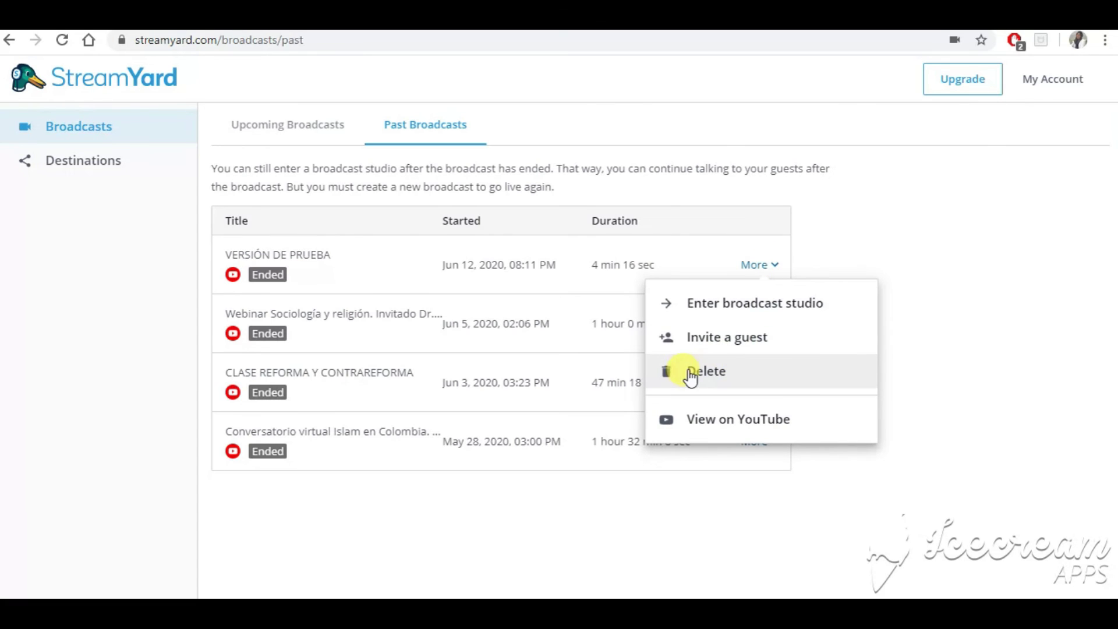
{"action": "left_click", "coordinate": [677, 372]}
{"action": "left_click", "coordinate": [576, 384]}
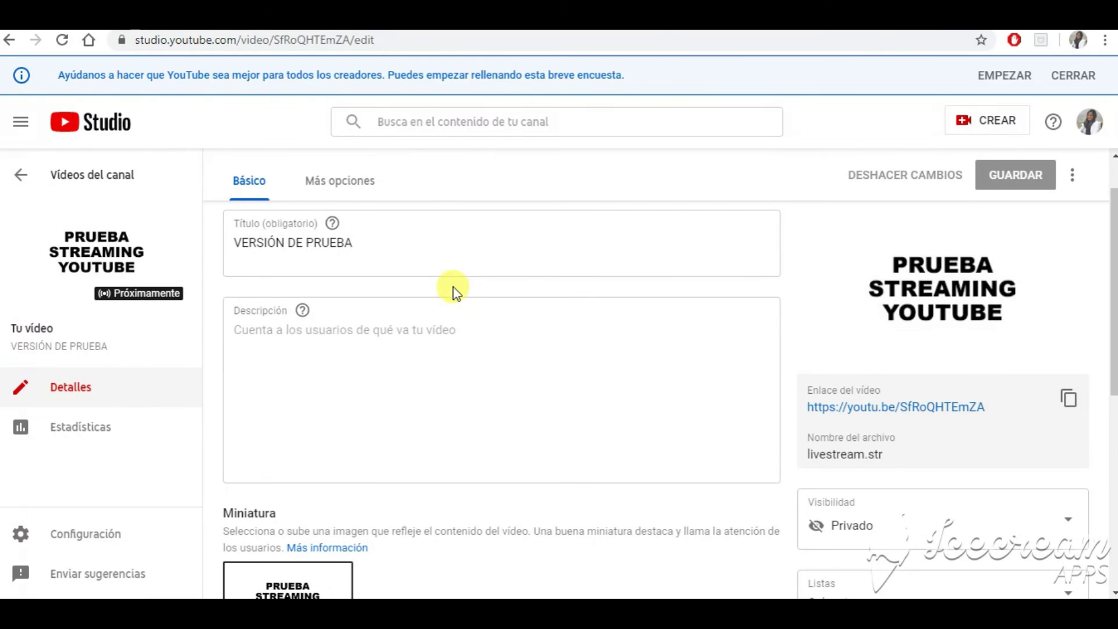
Open Tu canal from the account menu and scroll past the intro clip and uploaded videos.
{"action": "scroll", "coordinate": [452, 285], "scroll_direction": "up", "scroll_amount": 1}
{"action": "scroll", "coordinate": [452, 285], "scroll_direction": "down", "scroll_amount": 8}
{"action": "scroll", "coordinate": [453, 286], "scroll_direction": "up", "scroll_amount": 8}
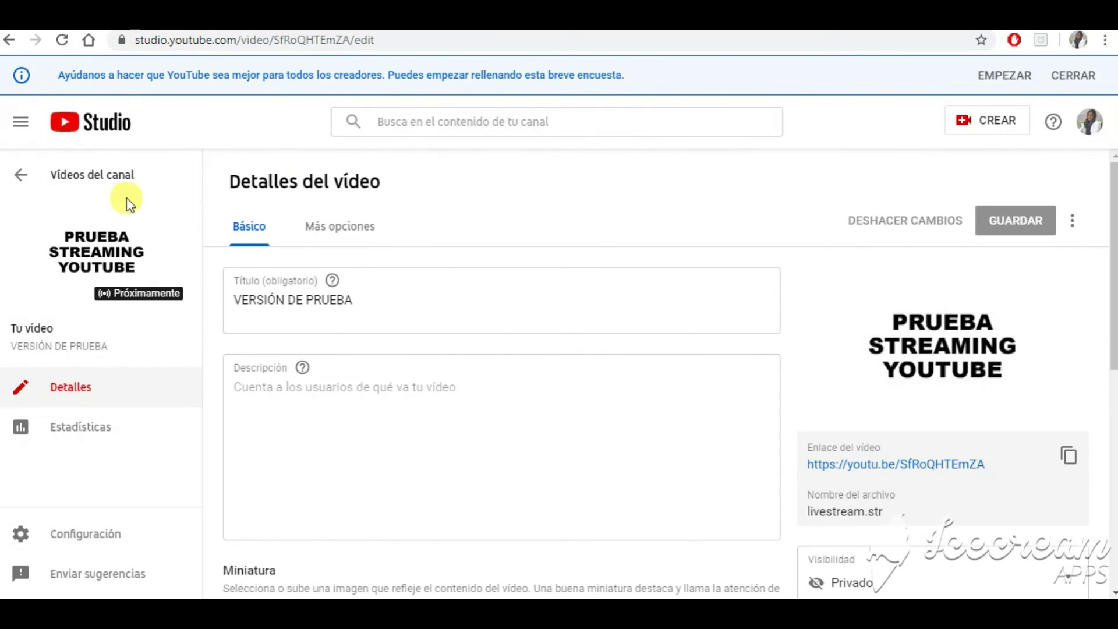
{"action": "left_click", "coordinate": [1098, 134]}
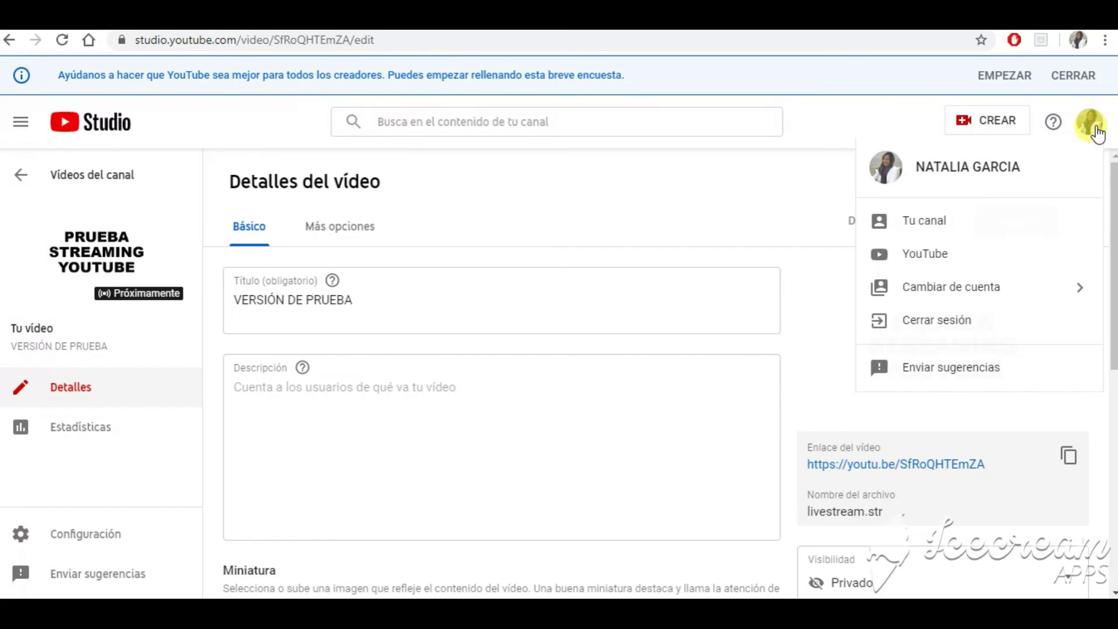
{"action": "left_click", "coordinate": [916, 229]}
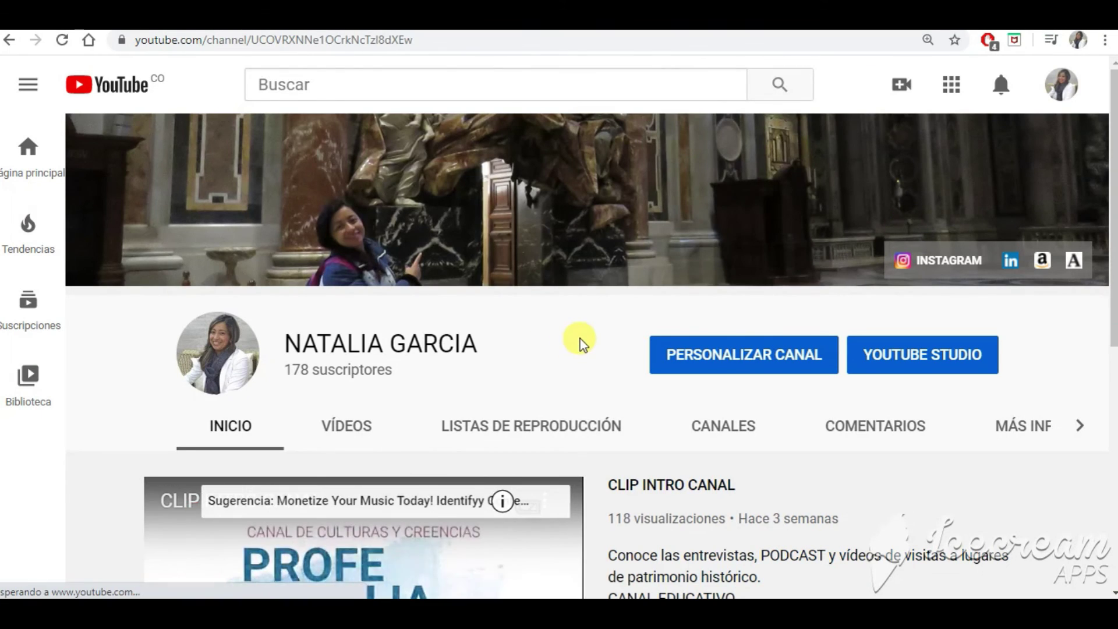
{"action": "scroll", "coordinate": [580, 341], "scroll_direction": "down", "scroll_amount": 3}
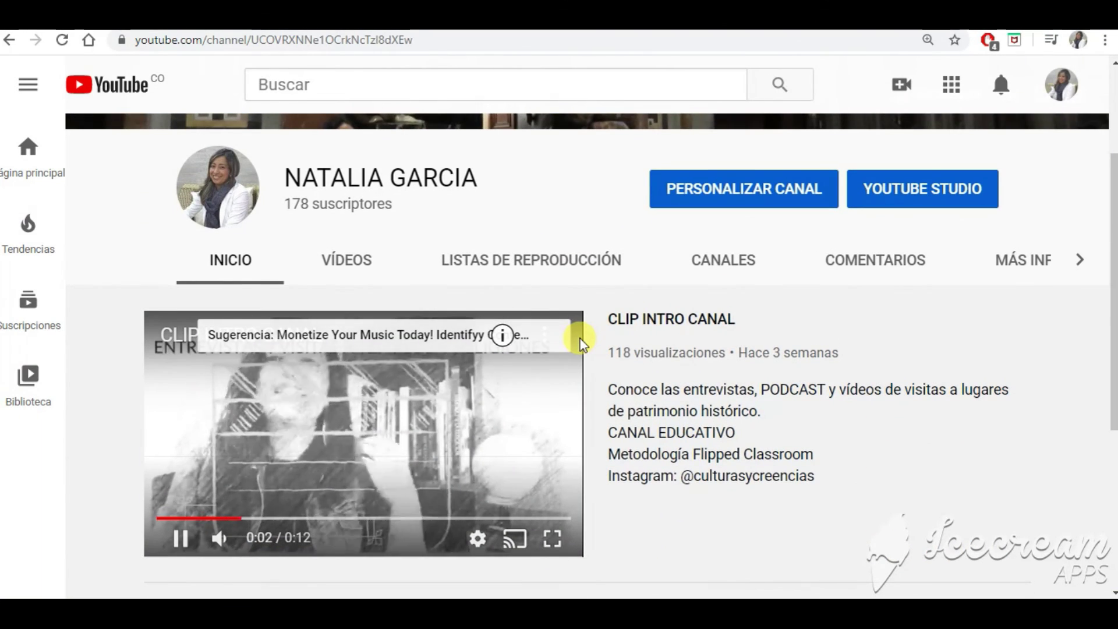
{"action": "scroll", "coordinate": [580, 341], "scroll_direction": "down", "scroll_amount": 5}
{"action": "scroll", "coordinate": [580, 340], "scroll_direction": "down", "scroll_amount": 1}
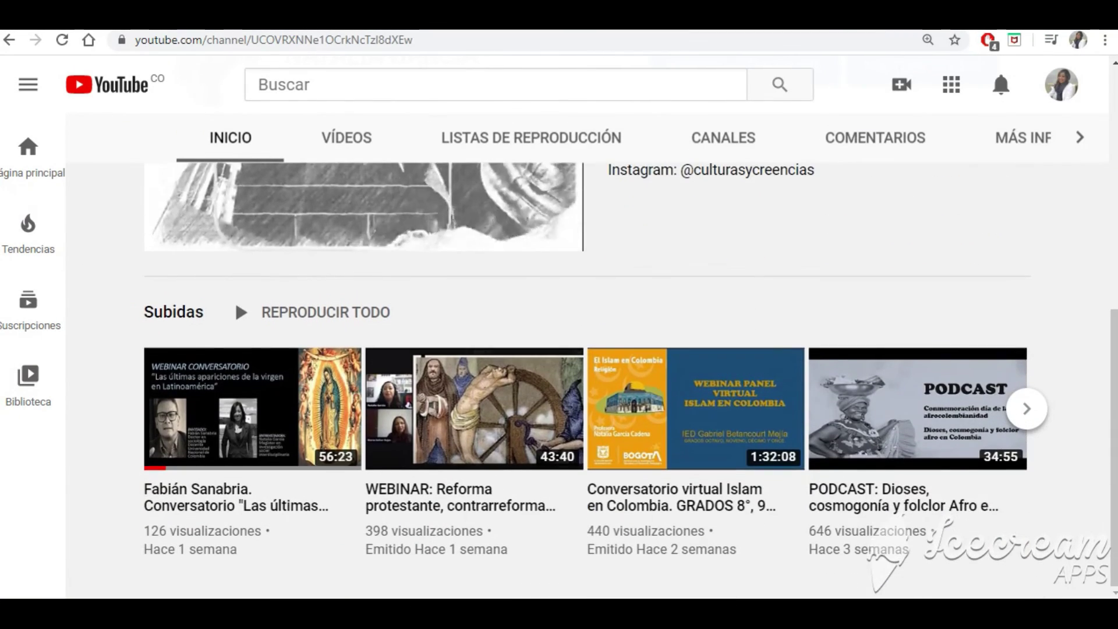
{"action": "scroll", "coordinate": [781, 289], "scroll_direction": "up", "scroll_amount": 6}
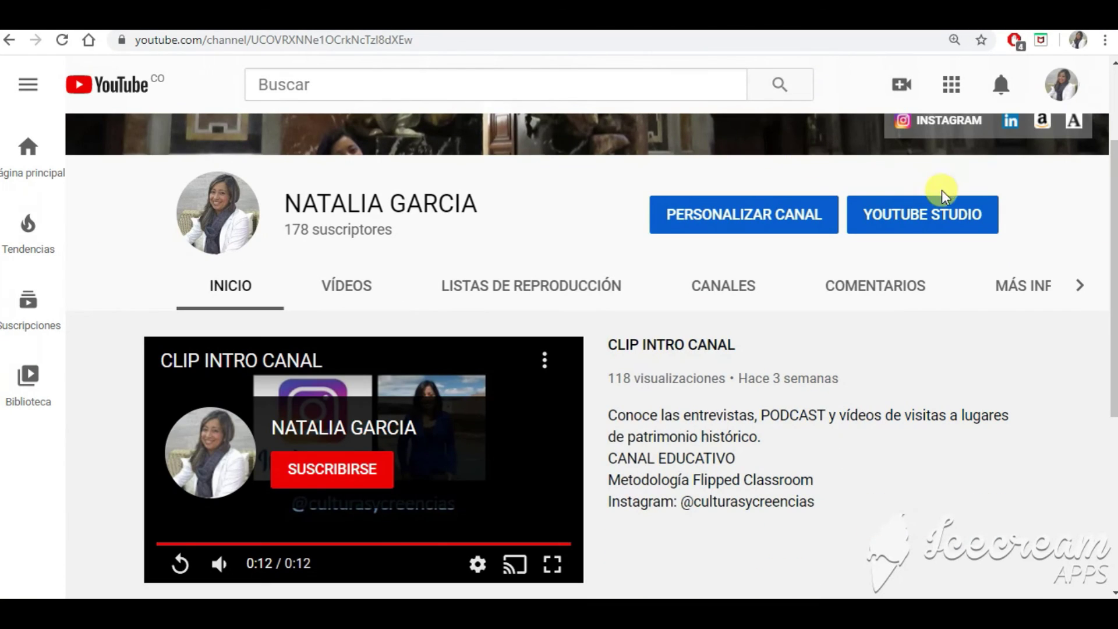
In YouTube Studio, filter Vídeos to En directo and open the VERSIÓN DE PRUEBA replay.
{"action": "left_click", "coordinate": [932, 215]}
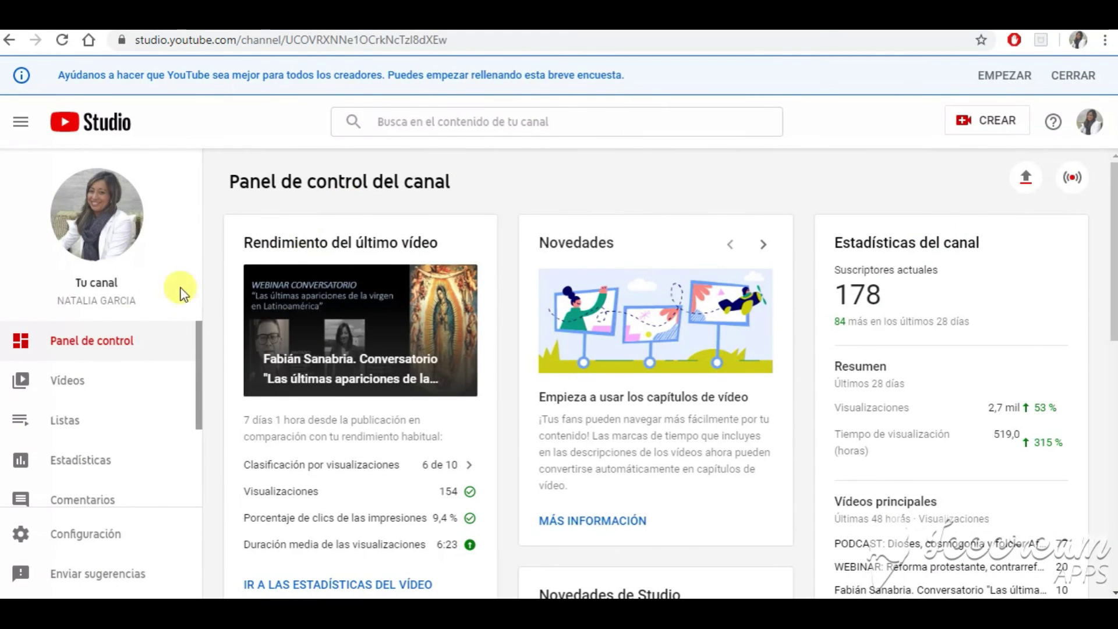
{"action": "left_click", "coordinate": [68, 383]}
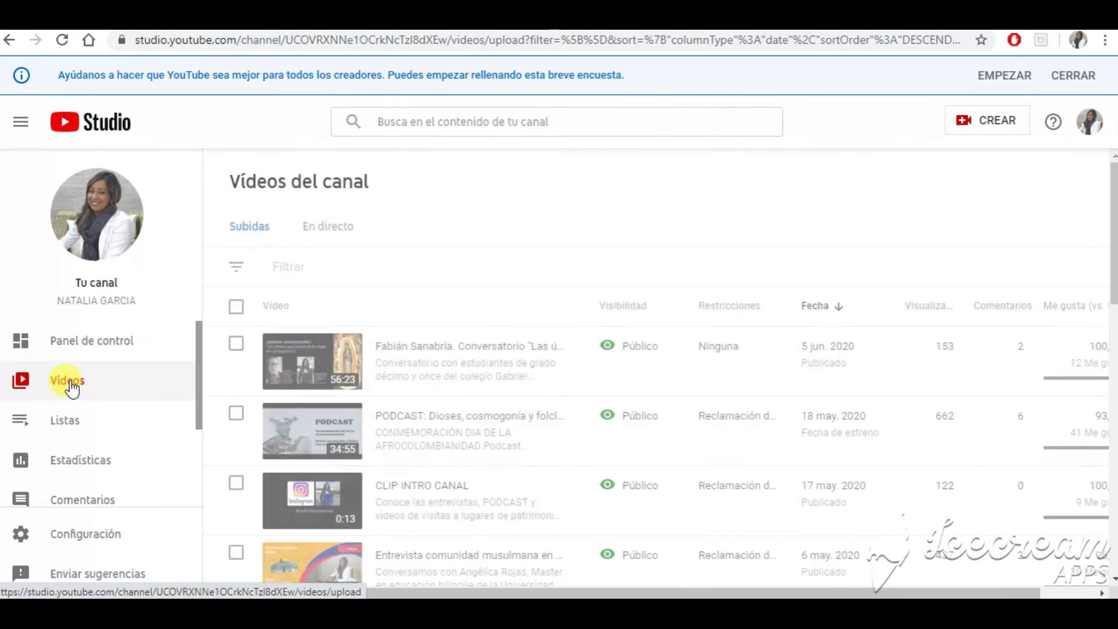
{"action": "left_click", "coordinate": [338, 229]}
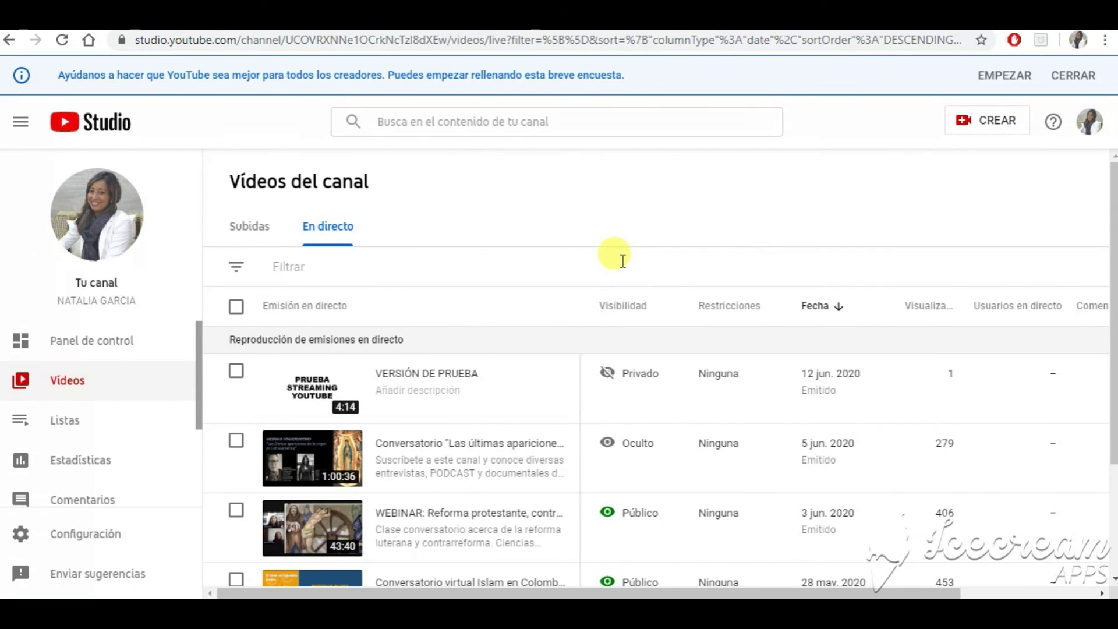
{"action": "left_click", "coordinate": [291, 387]}
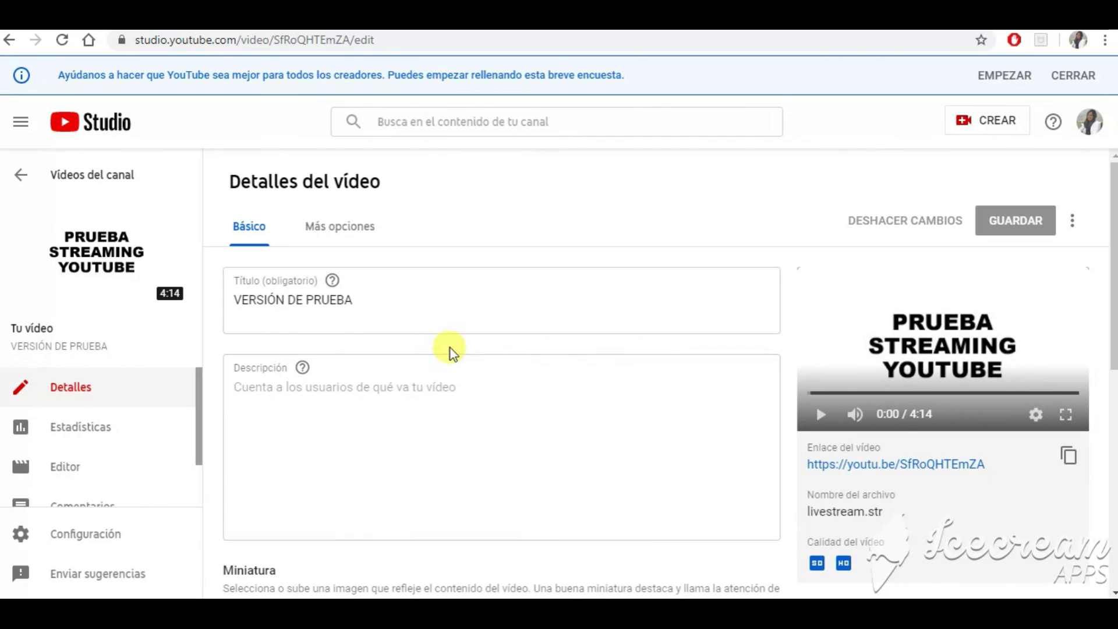
Play the 4:14 replay on YouTube via its youtu.be link, then return to StreamYard.
{"action": "left_click", "coordinate": [865, 464]}
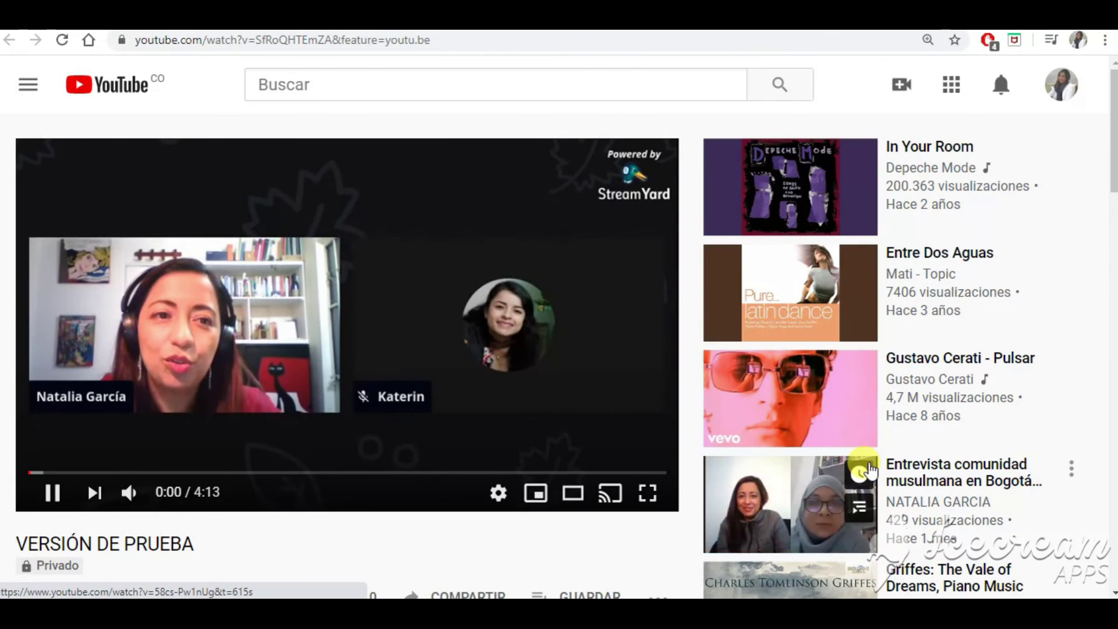
{"action": "key", "text": "alt+Tab"}
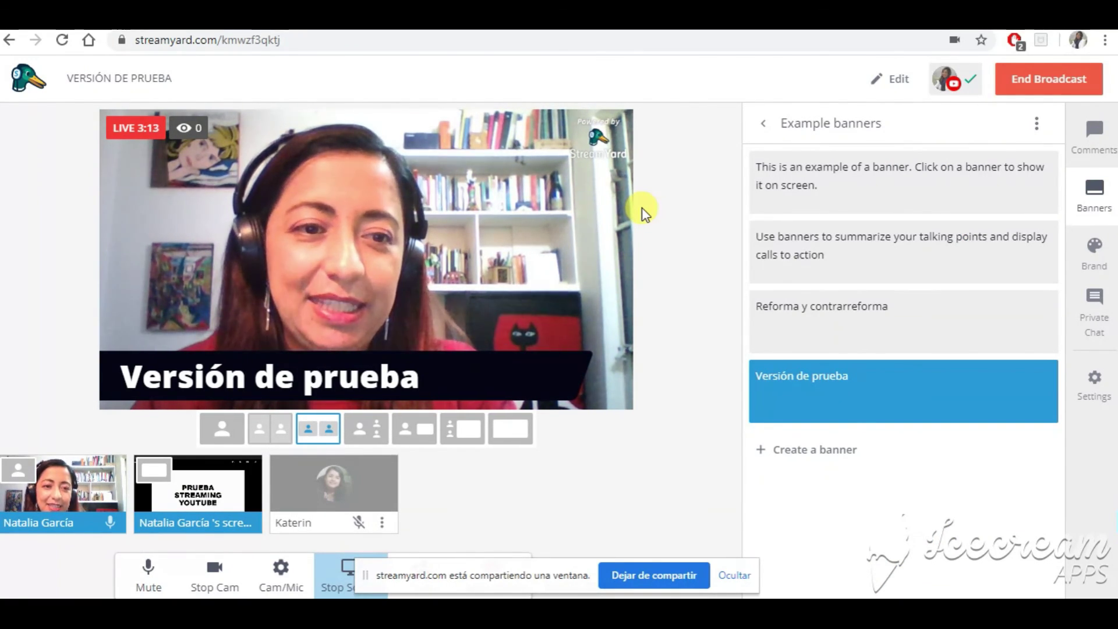
{"action": "mouse_move", "coordinate": [354, 495]}
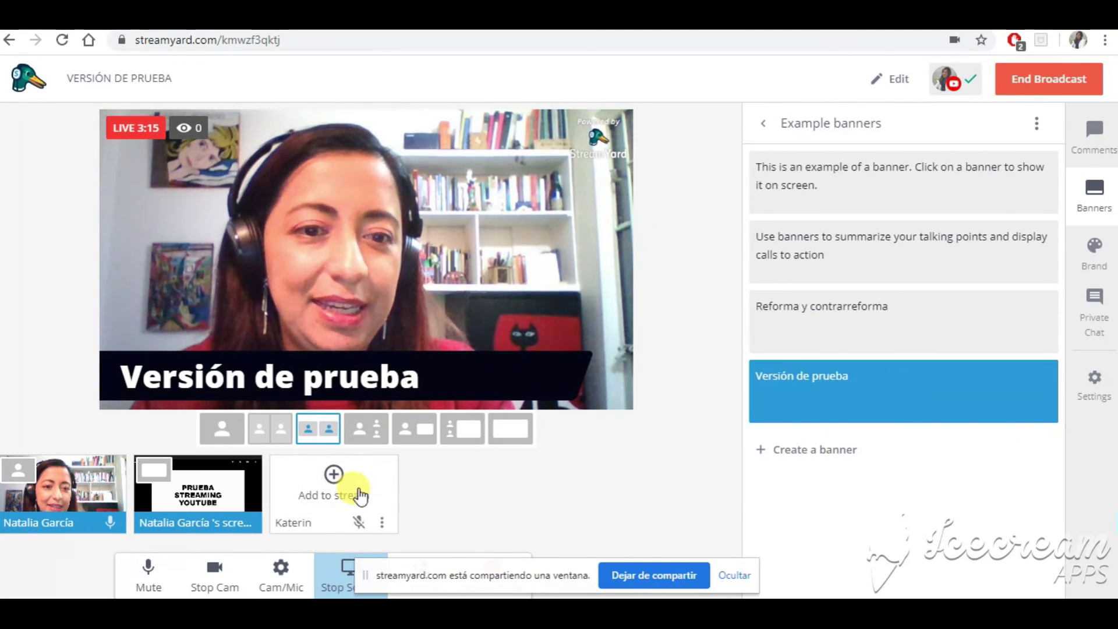